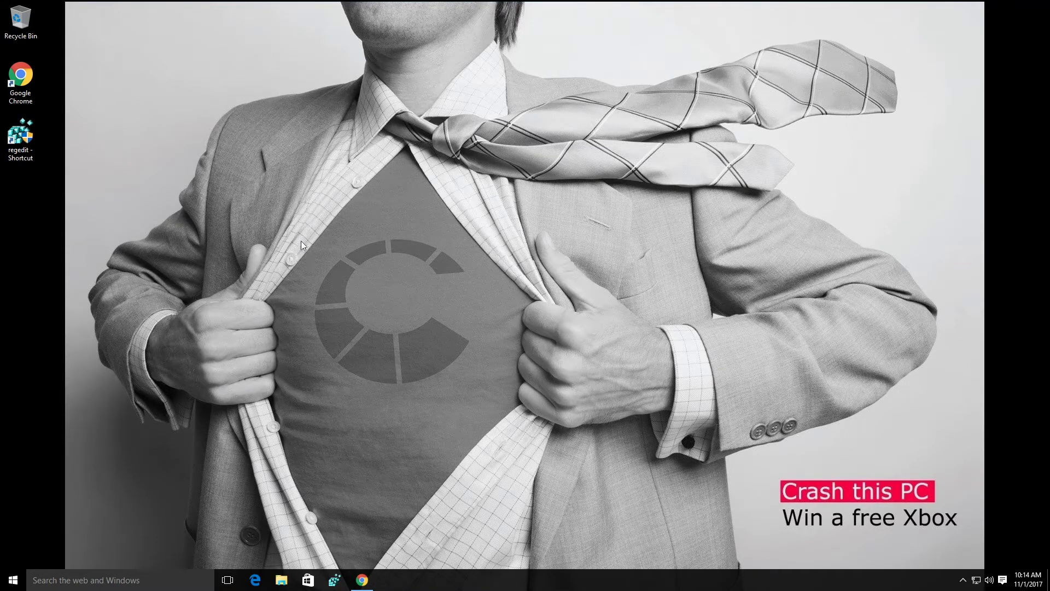
# Create a new text document on the desktop named TEST
pyautogui.rightClick(15, 195)
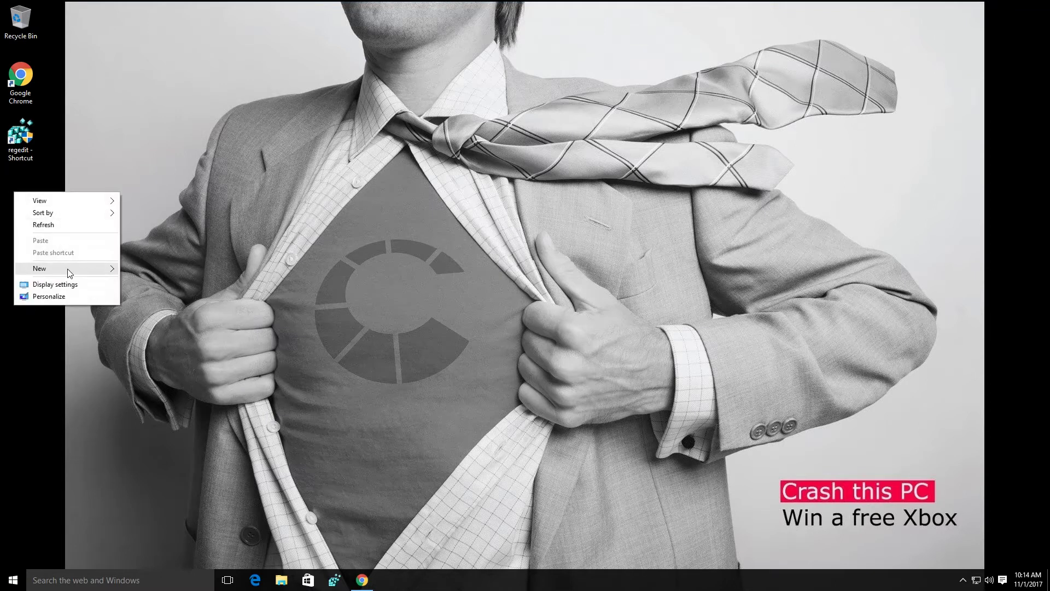
pyautogui.moveTo(67, 268)
pyautogui.click(158, 347)
pyautogui.write('TEST')
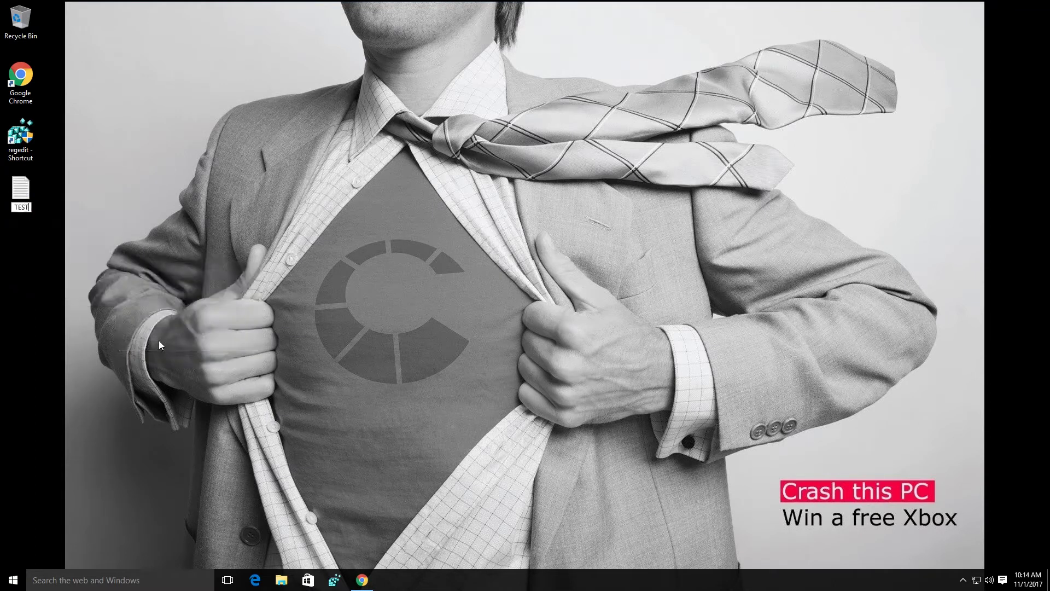
pyautogui.press('Return')
pyautogui.press('Return')
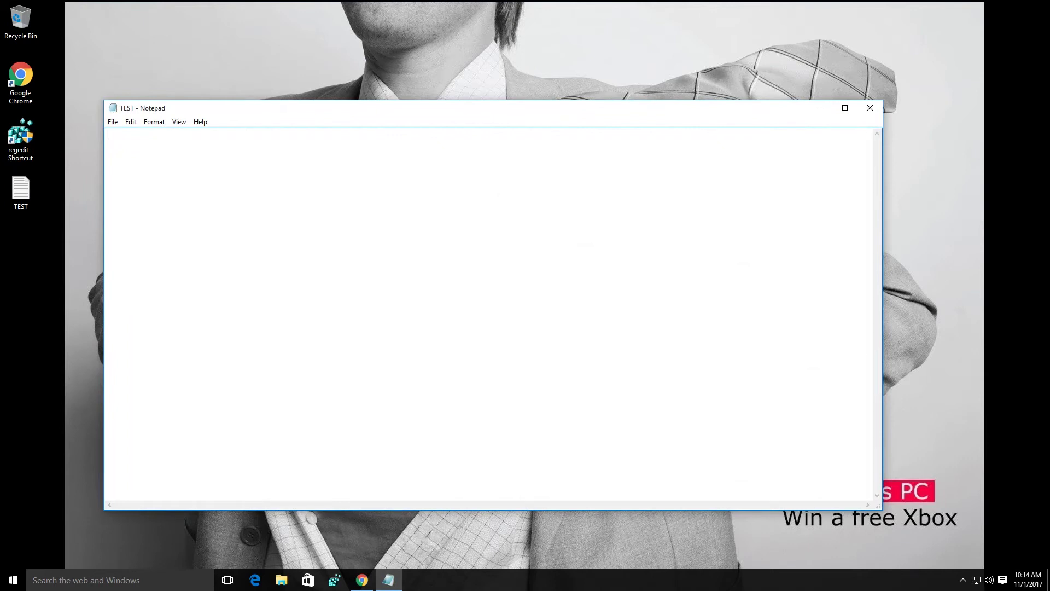
# Write "Important document! Do not delete!" in TEST, save it and close Notepad
pyautogui.write('Important document! Do not delete!')
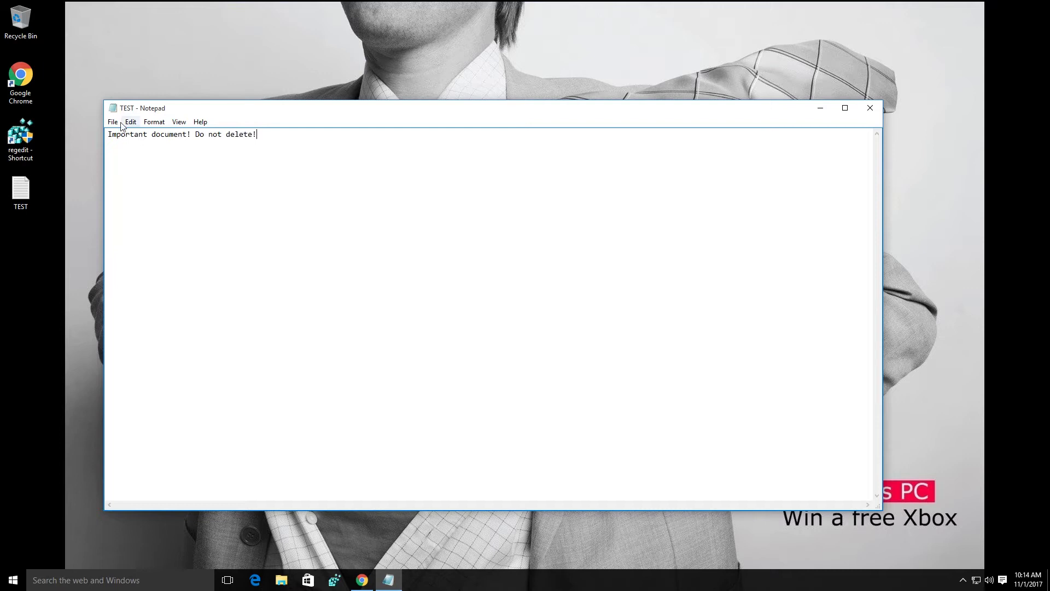
pyautogui.click(112, 122)
pyautogui.click(124, 157)
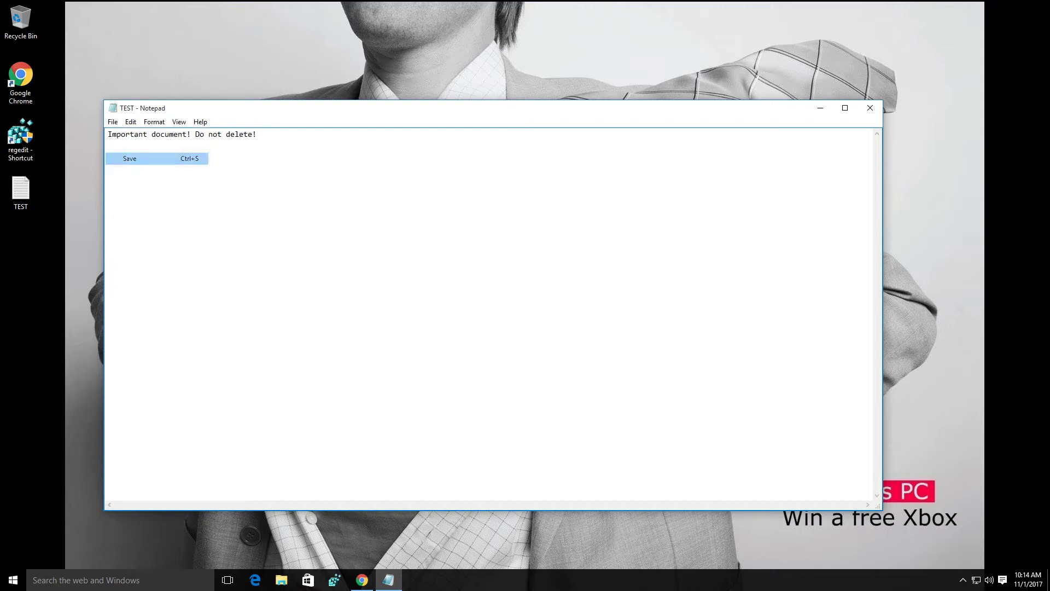
pyautogui.click(870, 108)
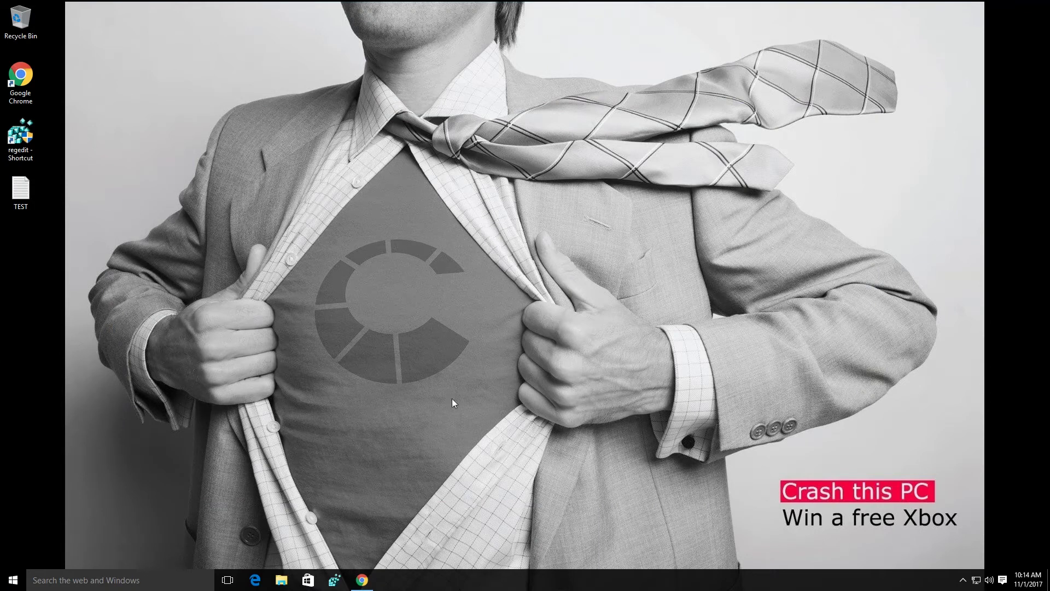
# Bring back Chrome's fake virus warning and paste dozens of TEST copies onto the desktop
pyautogui.moveTo(364, 588)
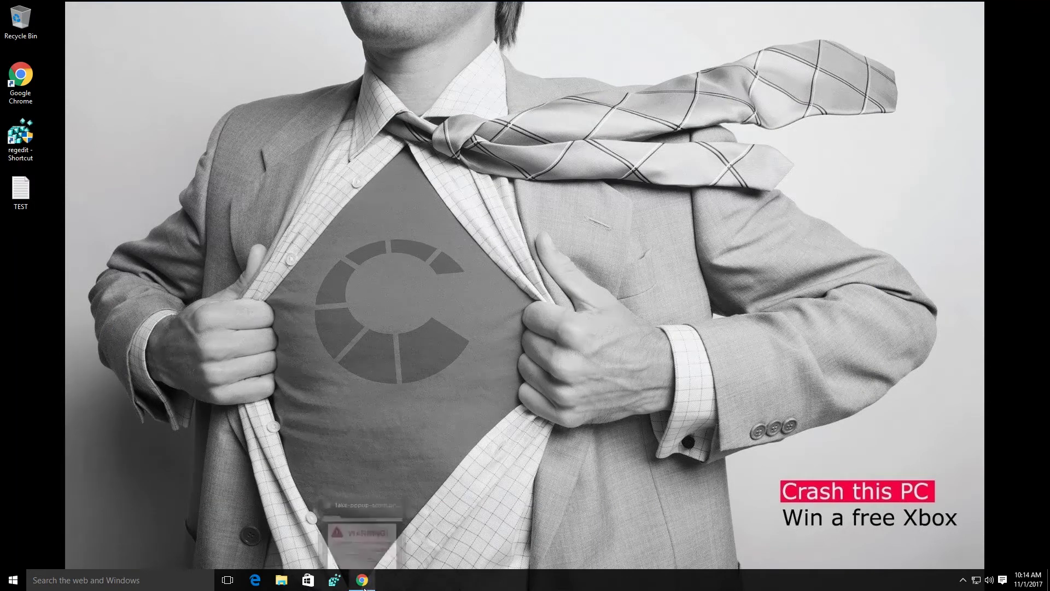
pyautogui.click(364, 588)
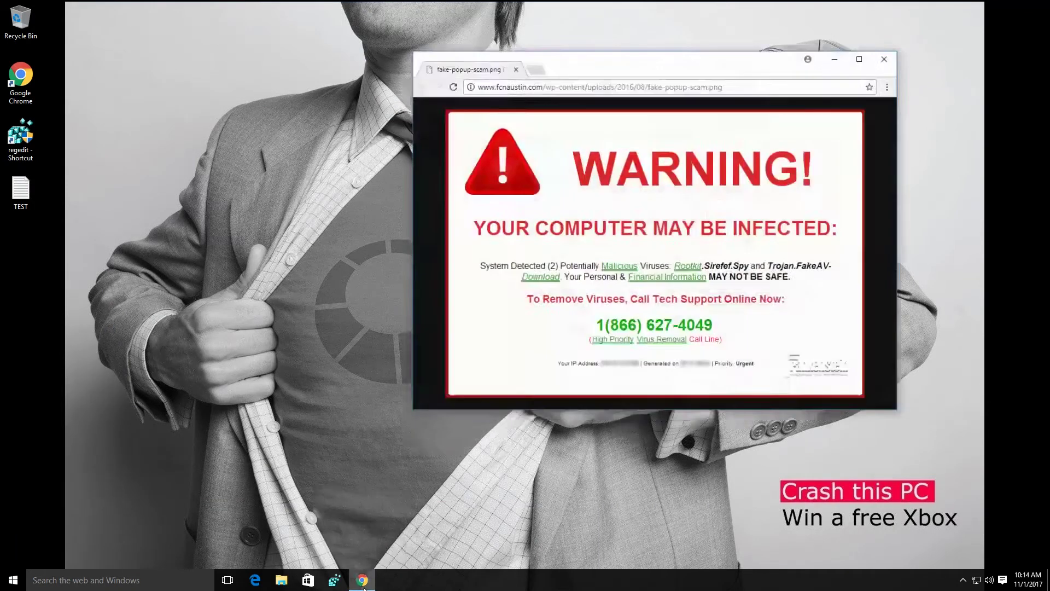
pyautogui.click(20, 191)
pyautogui.hotkey('ctrl', 'c')
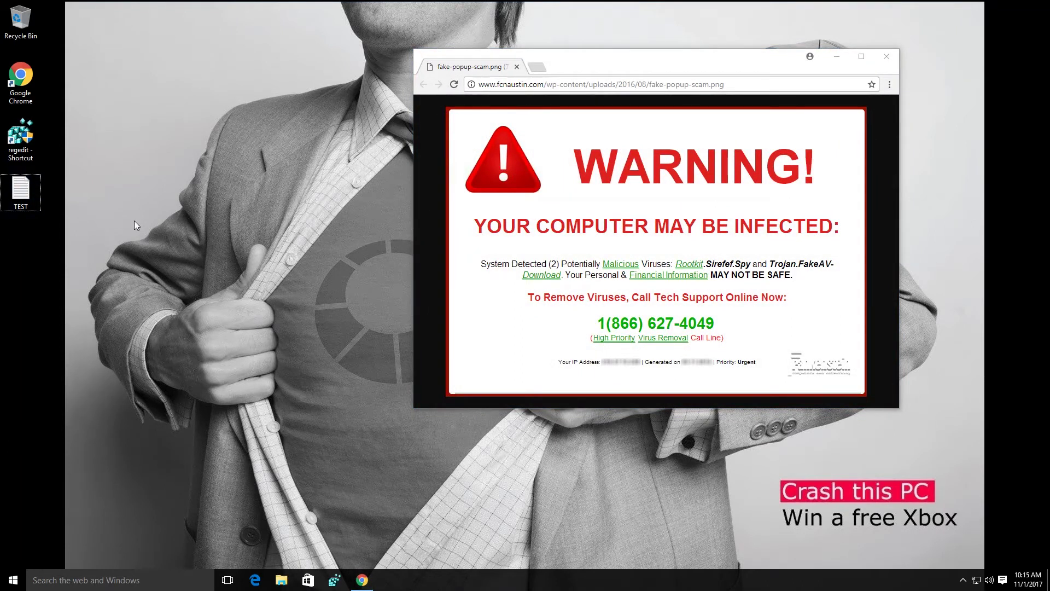
pyautogui.hotkey('ctrl', 'v')
pyautogui.hotkey('ctrl', 'v')
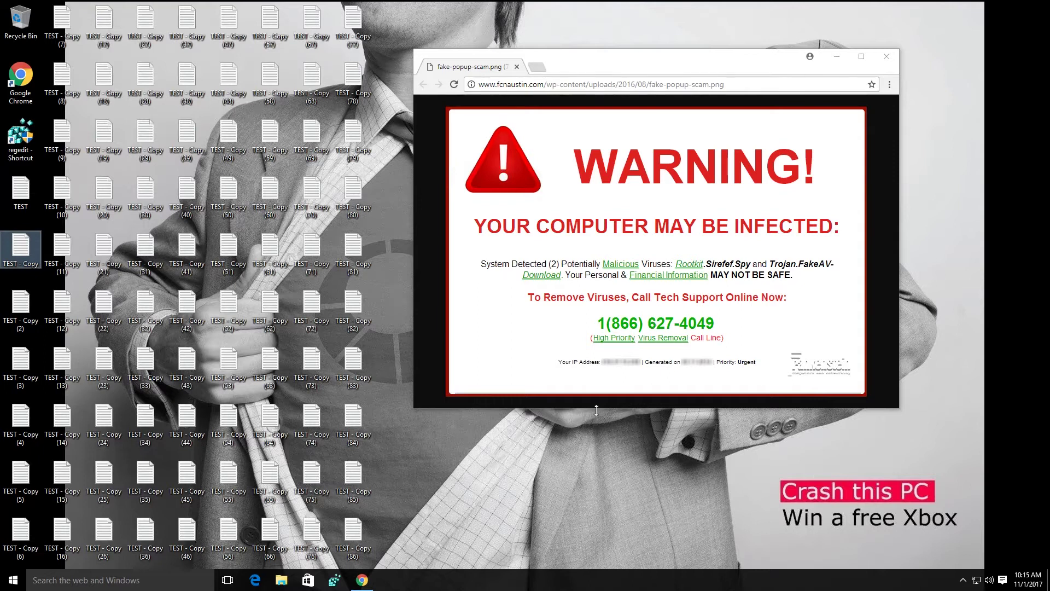
# Set the underwater diver picture as the desktop background and close Personalization settings
pyautogui.rightClick(513, 451)
pyautogui.click(540, 445)
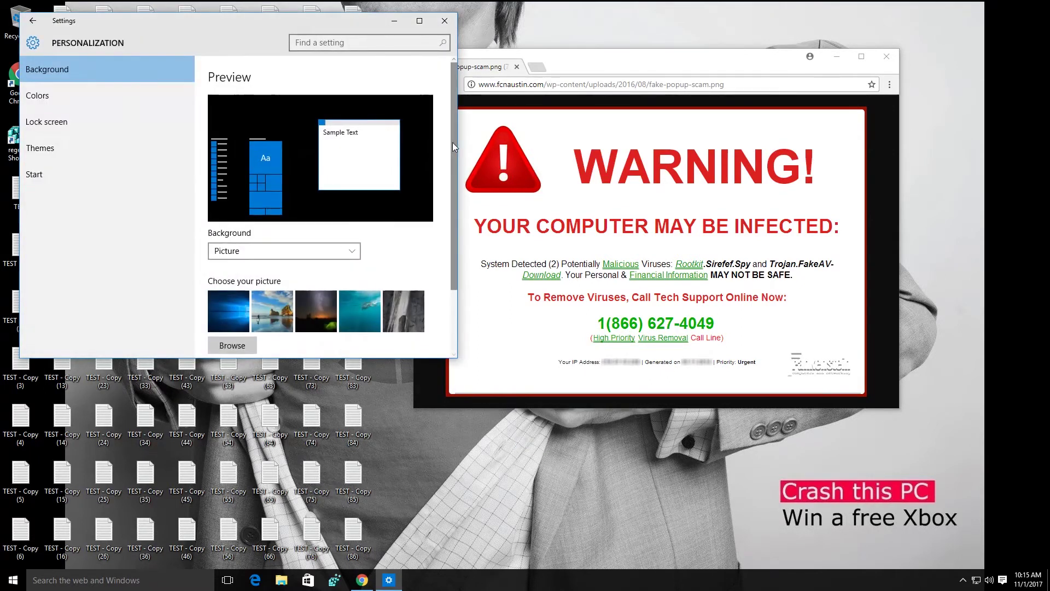
pyautogui.scroll(-3, 451, 142)
pyautogui.click(359, 232)
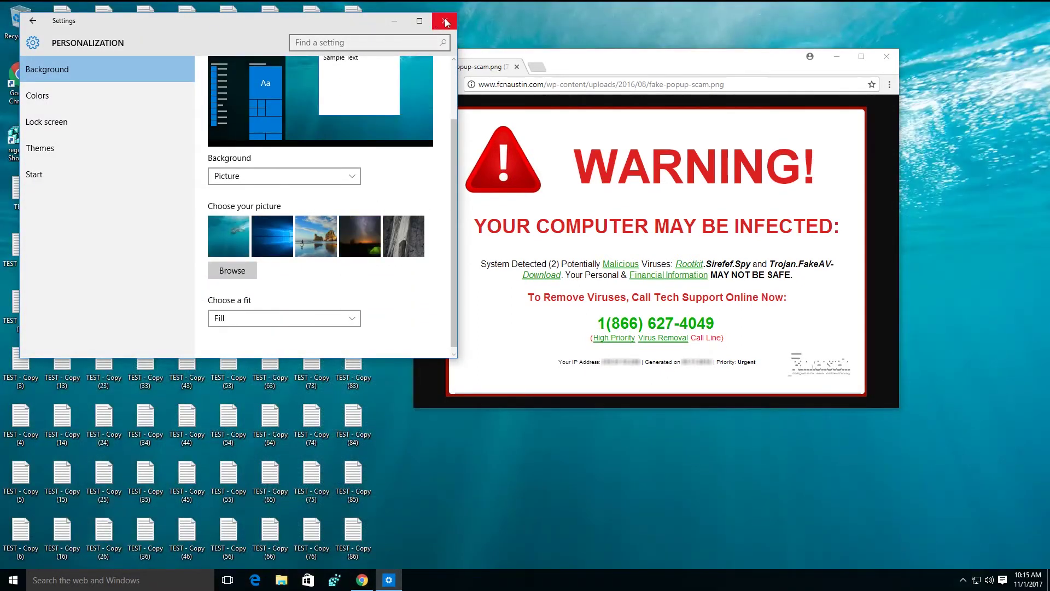
pyautogui.click(444, 21)
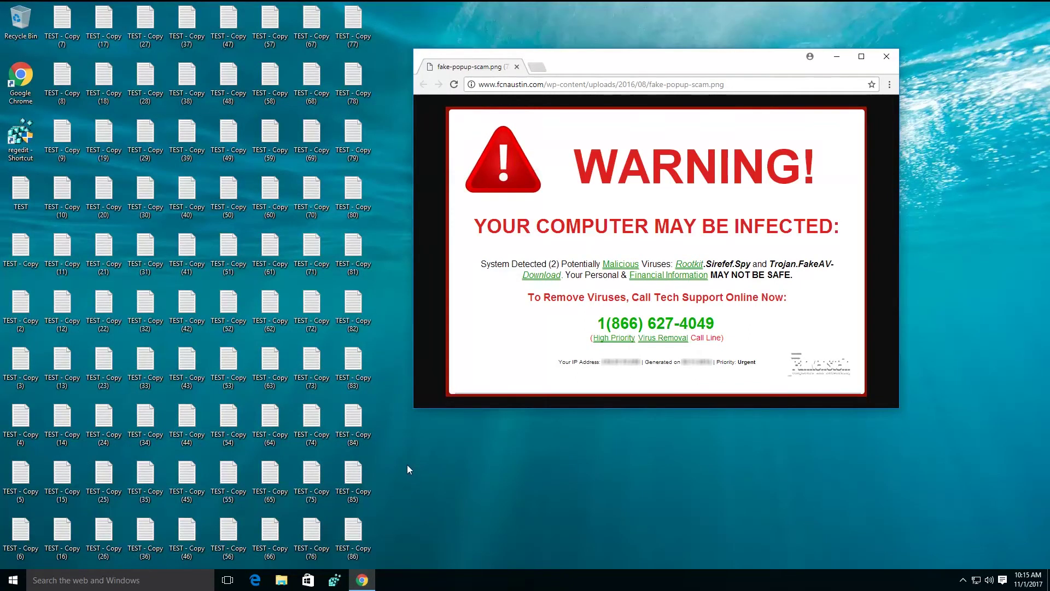
pyautogui.click(17, 147)
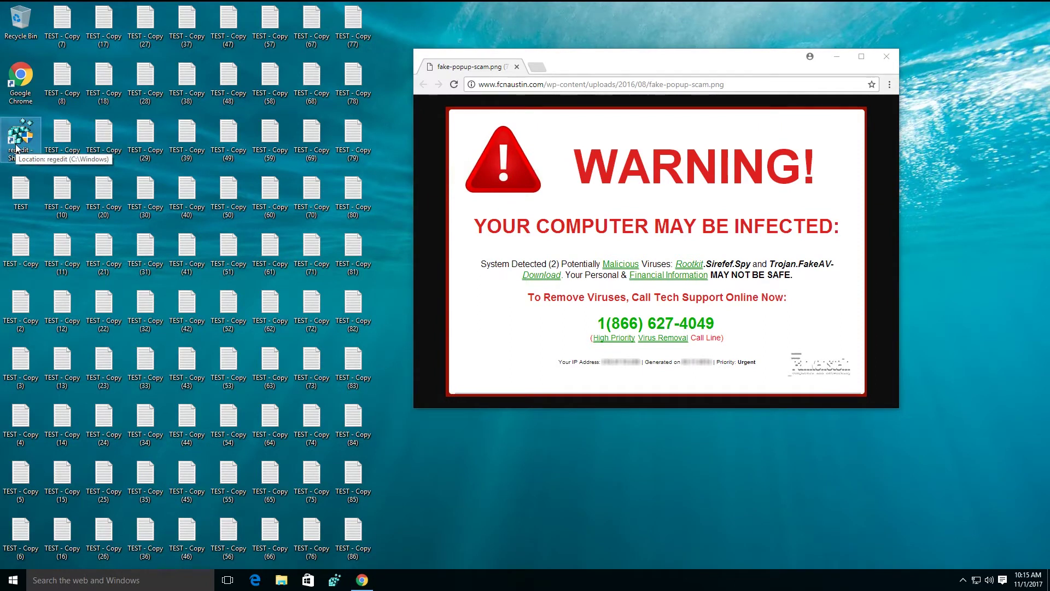
# Launch Registry Editor and expand HKEY_LOCAL_MACHINE > SYSTEM > CurrentControlSet
pyautogui.doubleClick(17, 146)
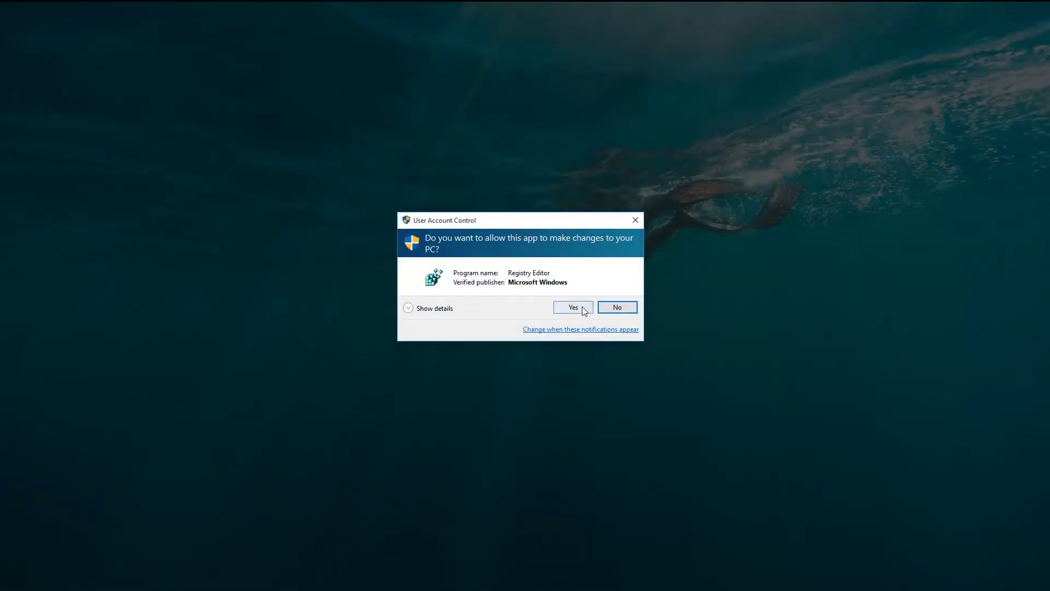
pyautogui.click(573, 307)
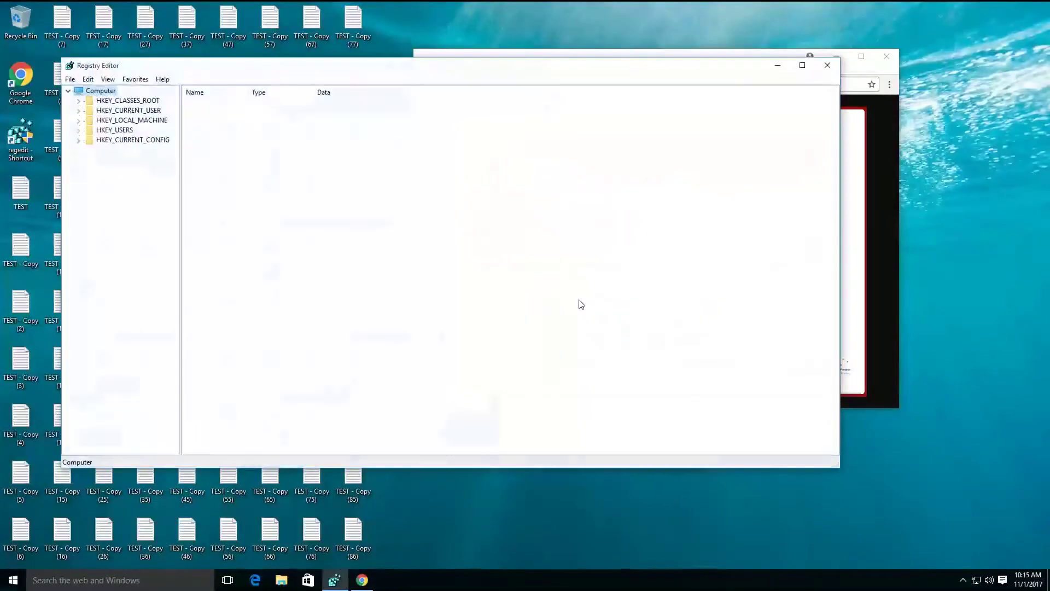
pyautogui.click(79, 120)
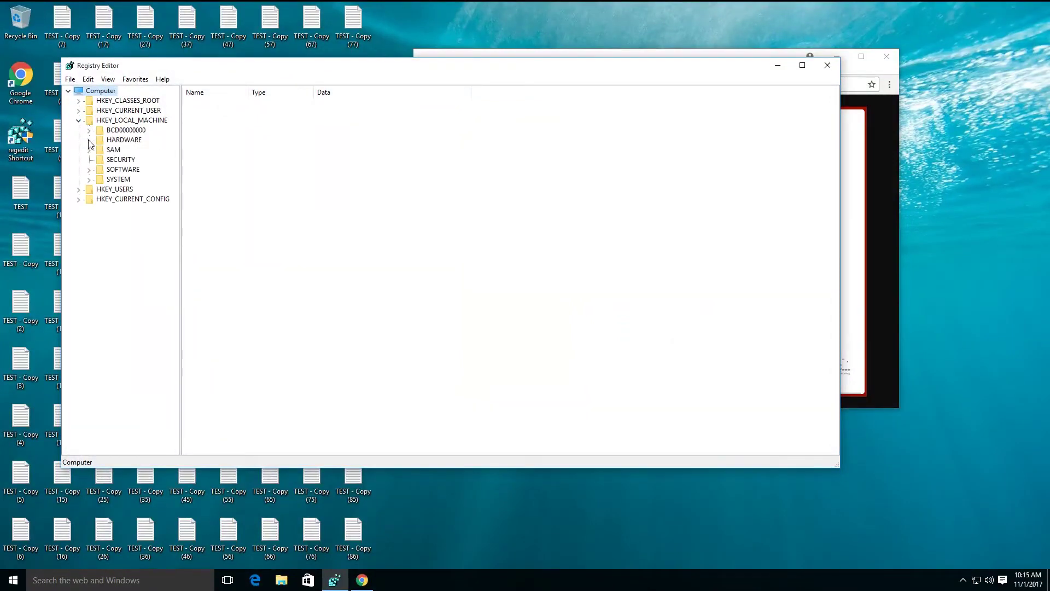
pyautogui.click(90, 180)
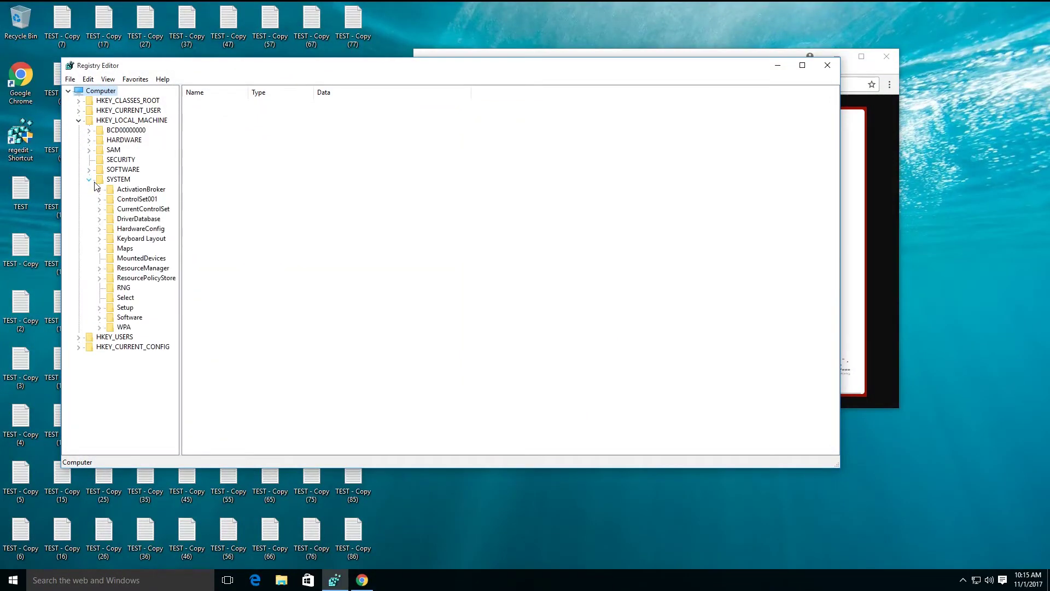
pyautogui.click(99, 210)
# Try deleting the Services key, dismiss the error, then close Registry Editor and Chrome
pyautogui.rightClick(126, 256)
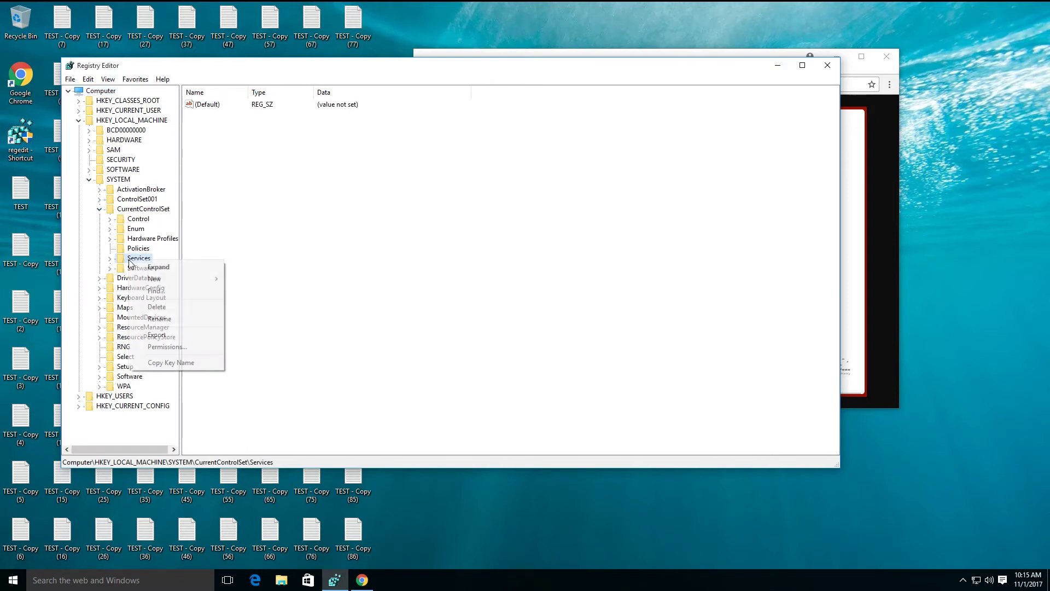
pyautogui.click(164, 308)
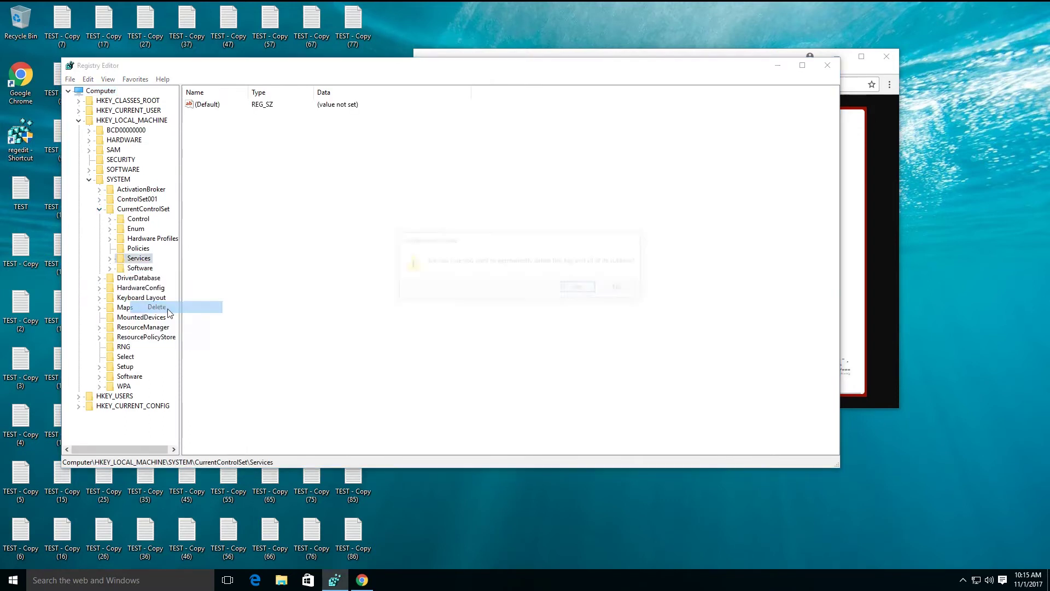
pyautogui.click(574, 288)
pyautogui.click(588, 289)
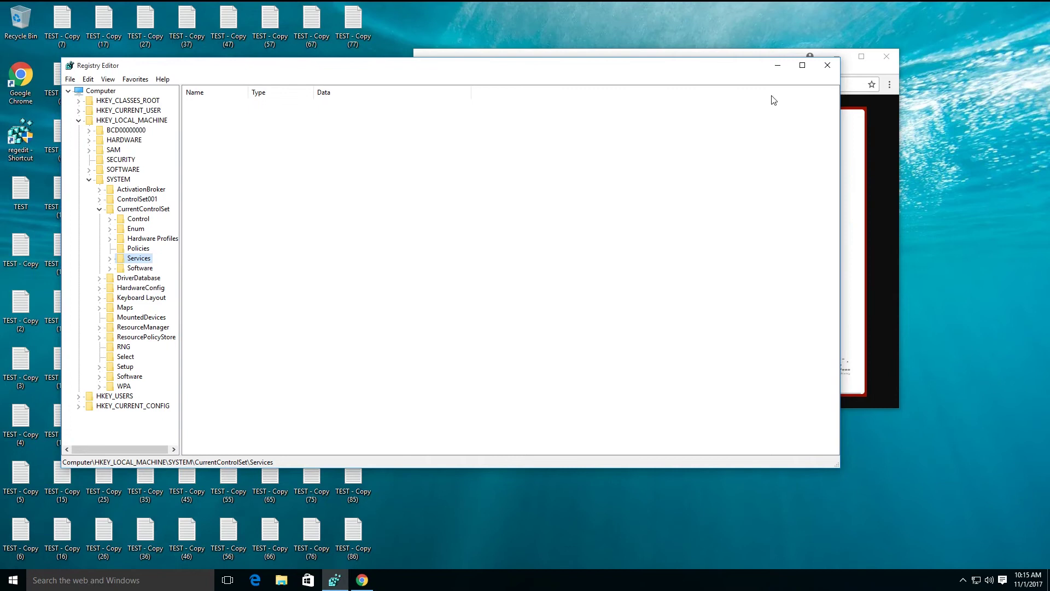
pyautogui.click(829, 66)
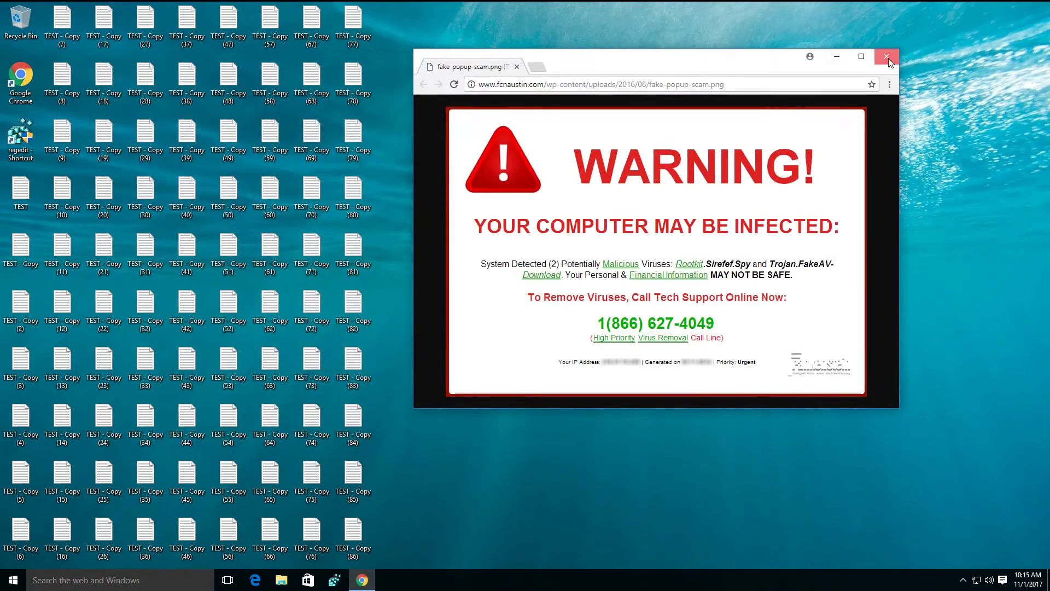
pyautogui.click(888, 58)
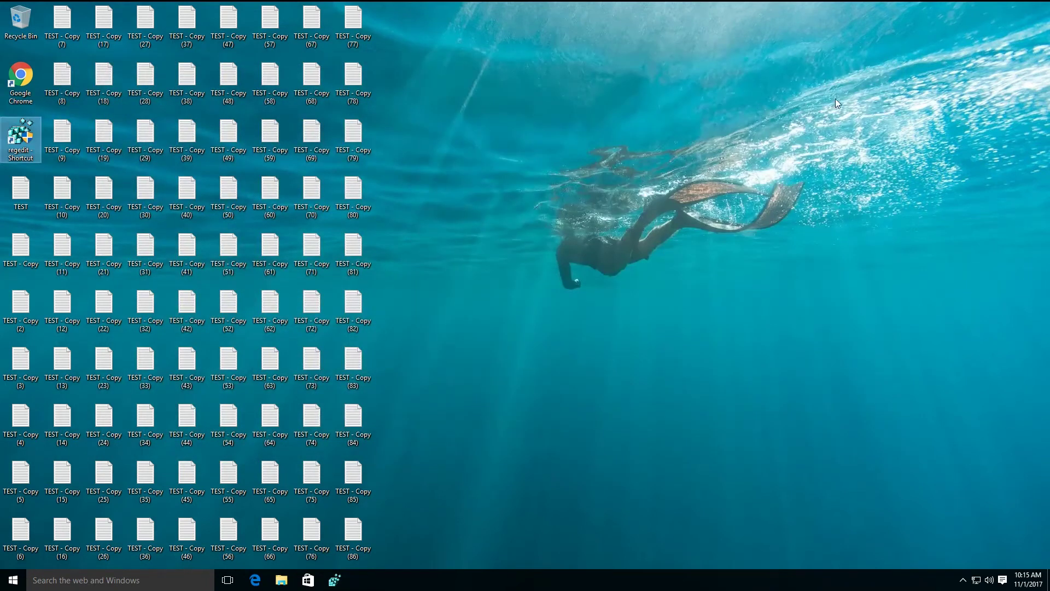
# Restart Windows from the Start menu's power options
pyautogui.click(13, 581)
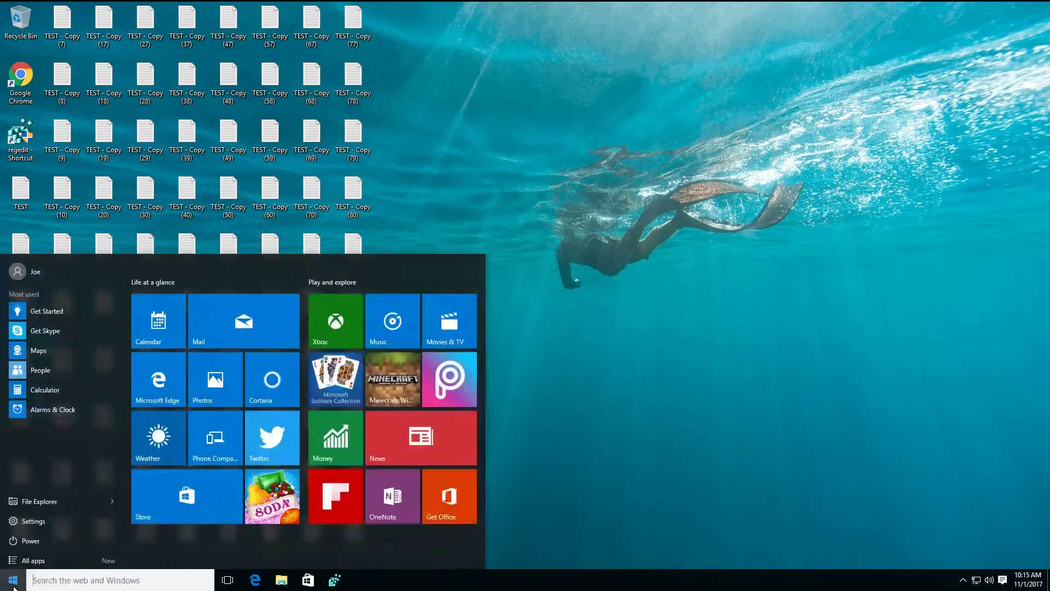
pyautogui.click(27, 537)
pyautogui.click(57, 516)
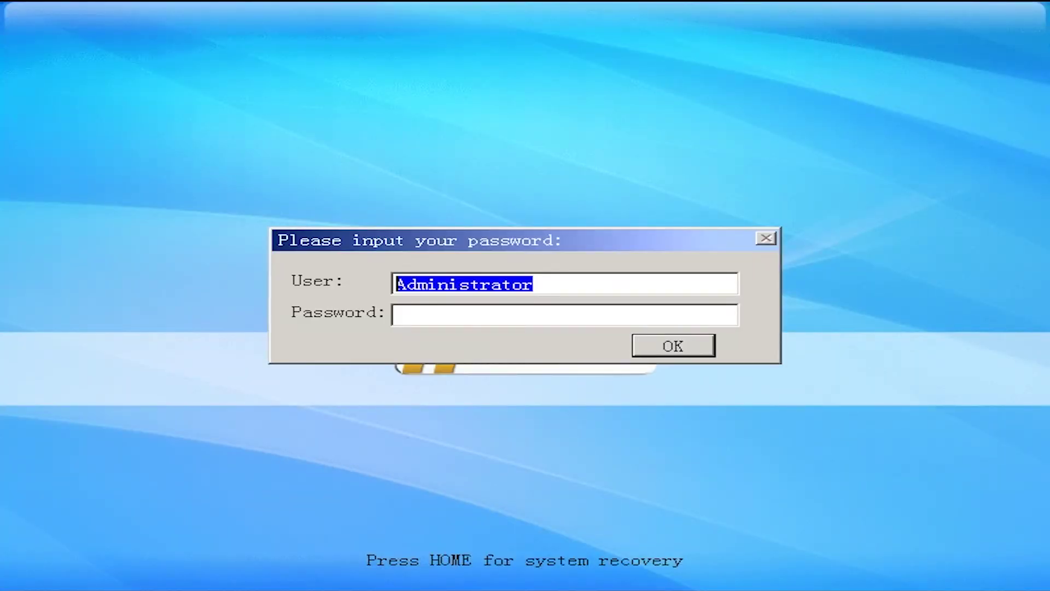
# Log in to RollBack Rx with the password and highlight New Snapshot in the boot menu
pyautogui.press('Tab')
pyautogui.write('***')
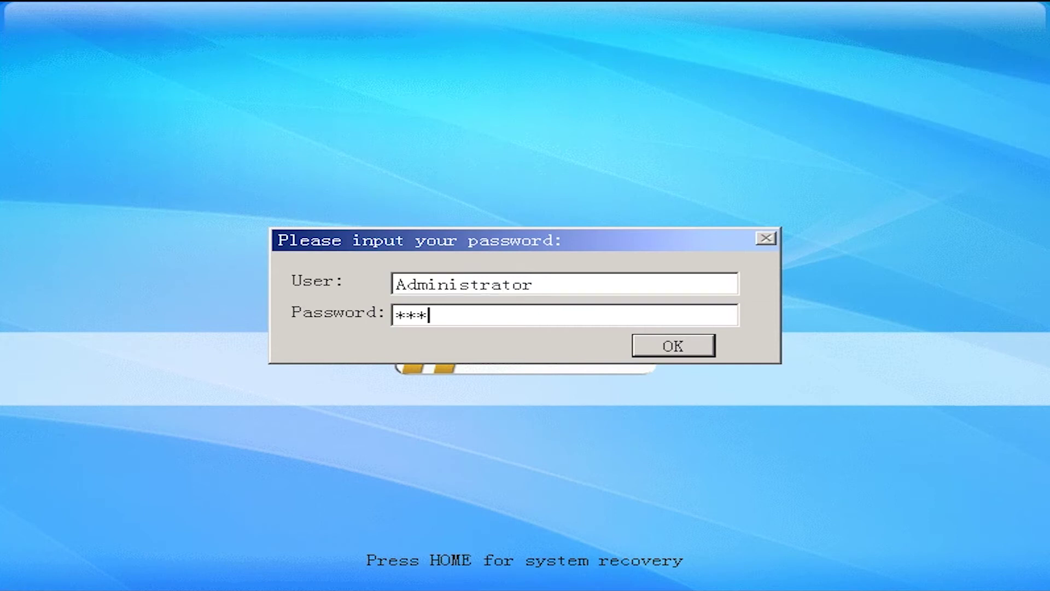
pyautogui.press('Return')
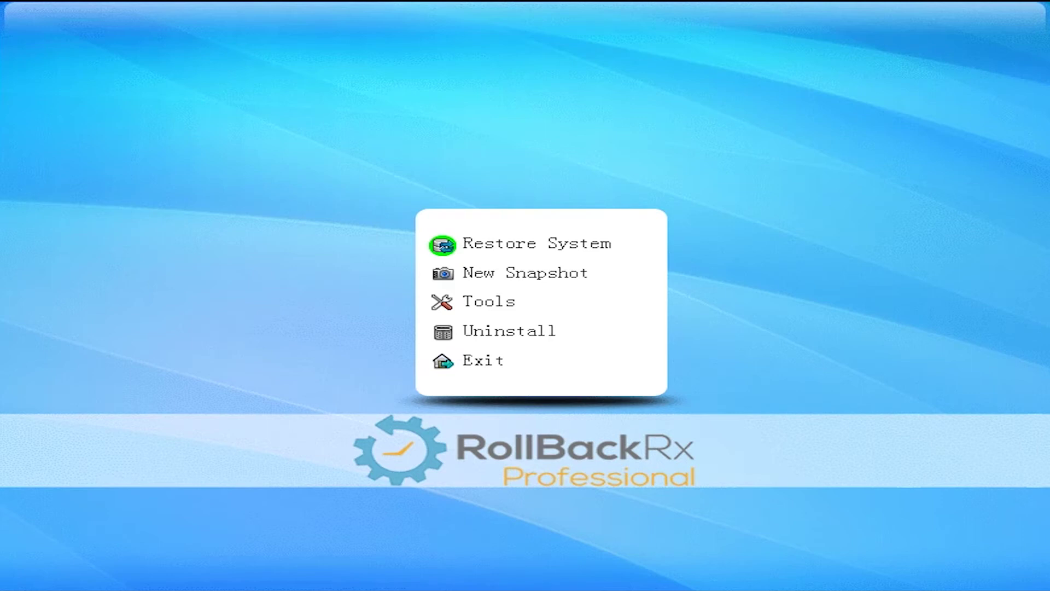
pyautogui.press('Down')
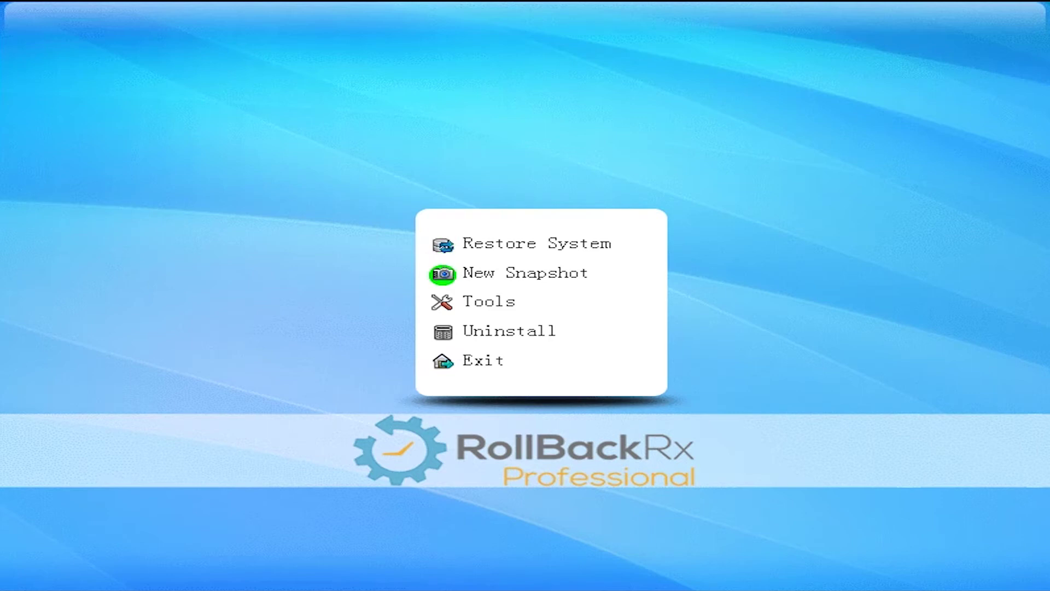
# Create snapshot 'Crash' described 'need doc', then roll back to the Scheduled Daily snapshot
pyautogui.press('Return')
pyautogui.write('Crash')
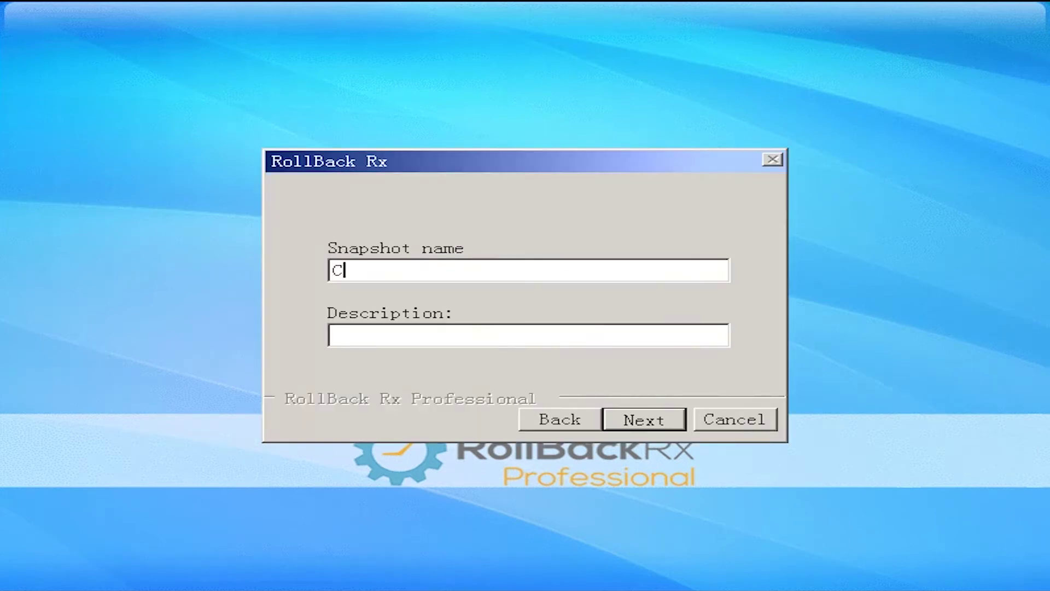
pyautogui.click(350, 335)
pyautogui.write('need ')
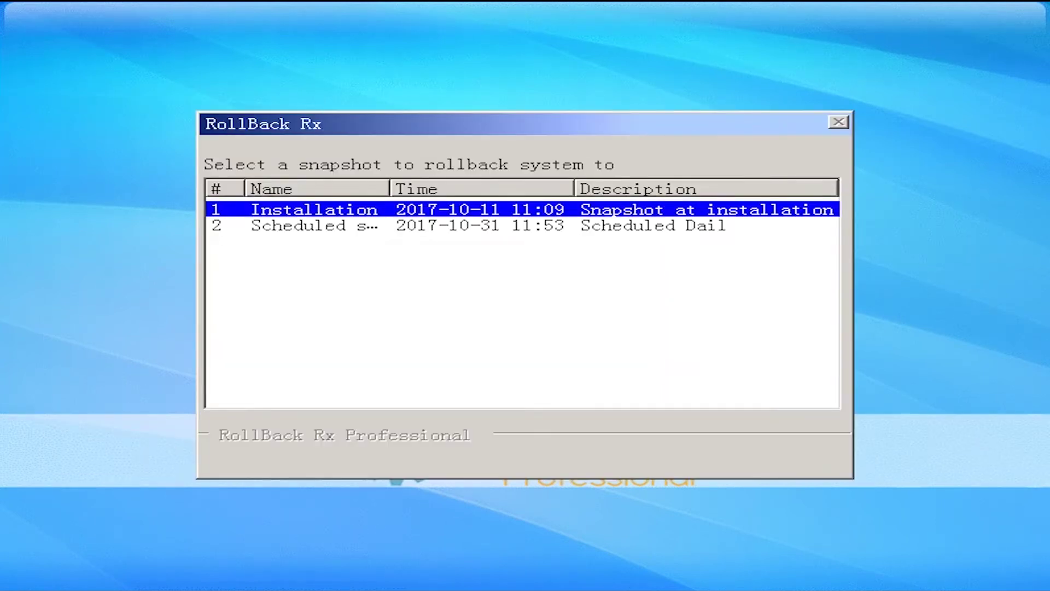
pyautogui.click(314, 225)
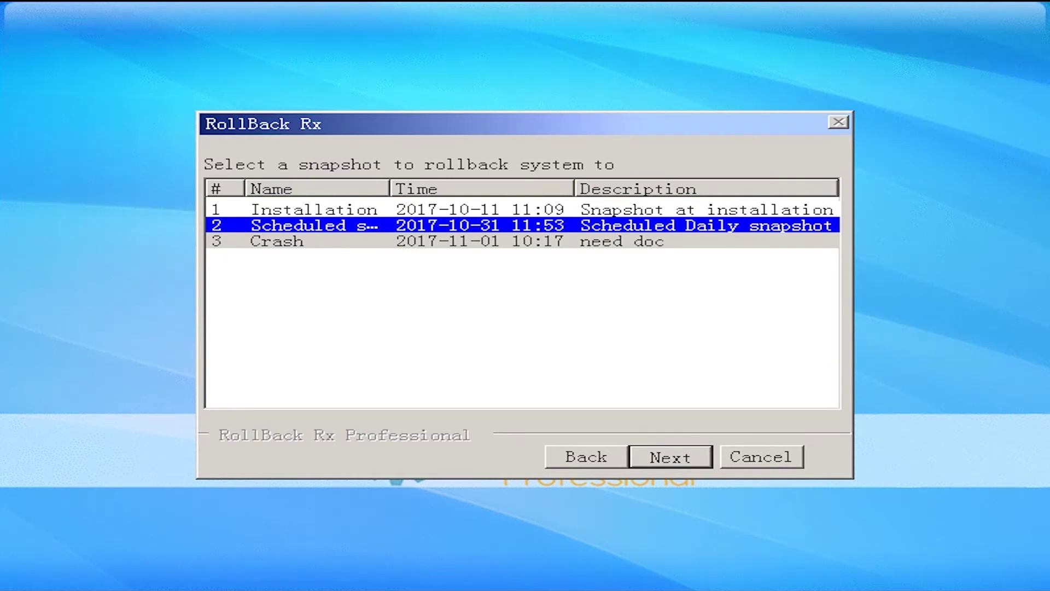
pyautogui.press('Return')
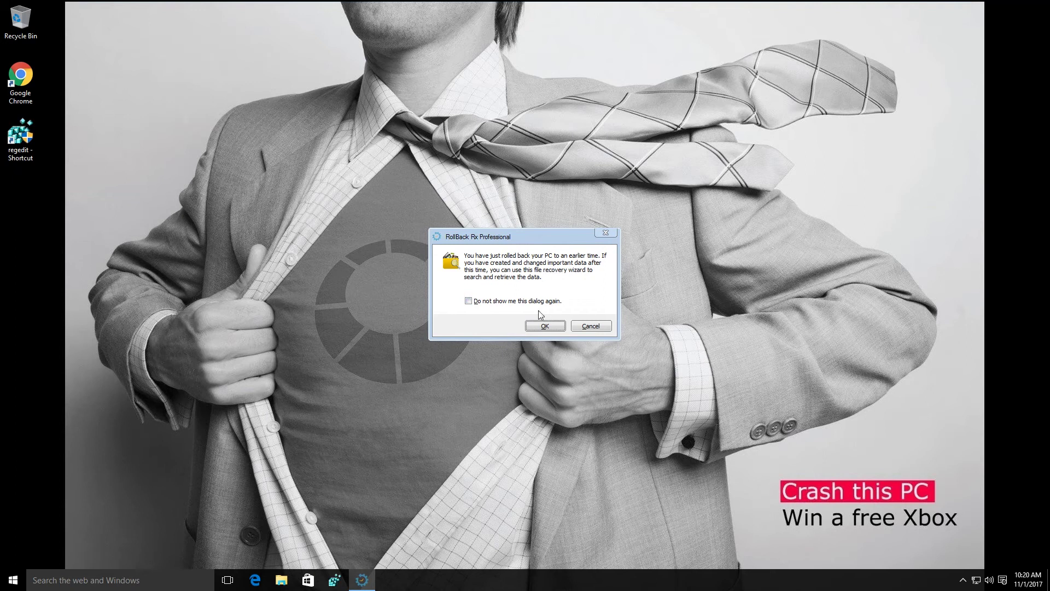
pyautogui.moveTo(134, 215); pyautogui.dragTo(1, 174)
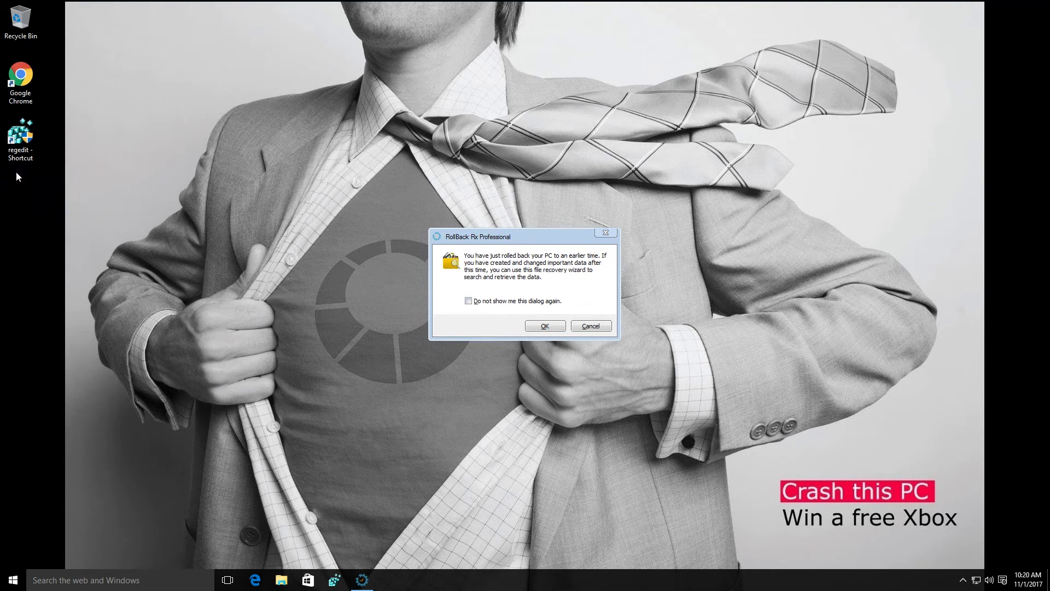
pyautogui.click(513, 293)
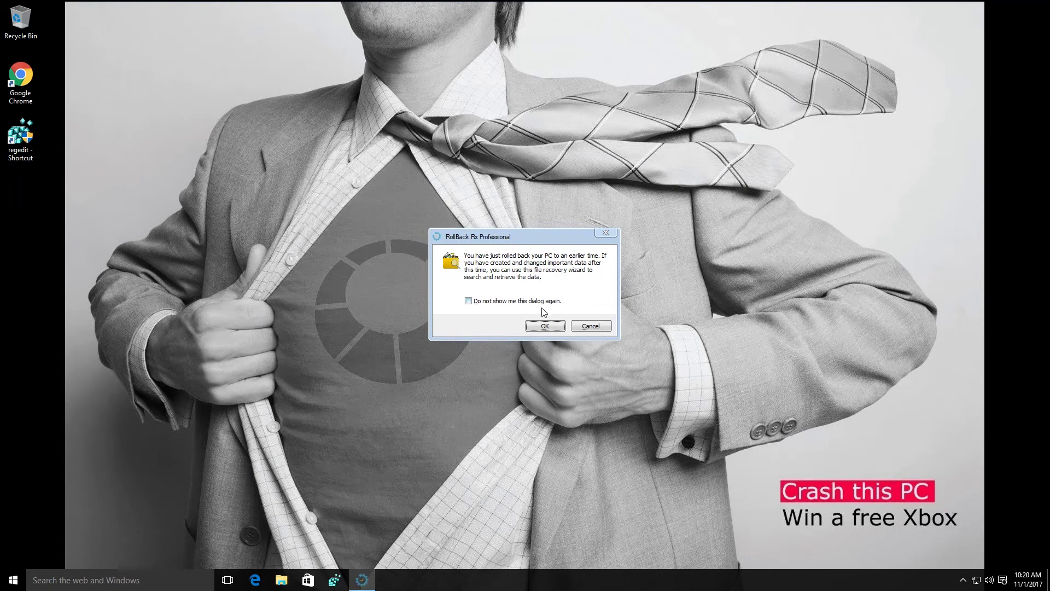
pyautogui.click(545, 326)
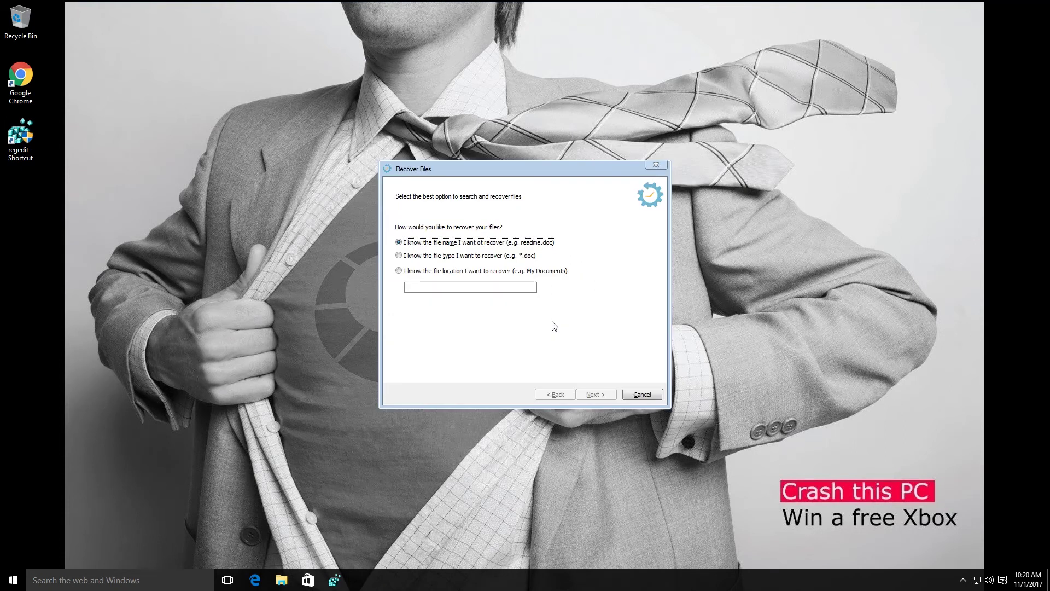
pyautogui.click(522, 255)
pyautogui.click(521, 271)
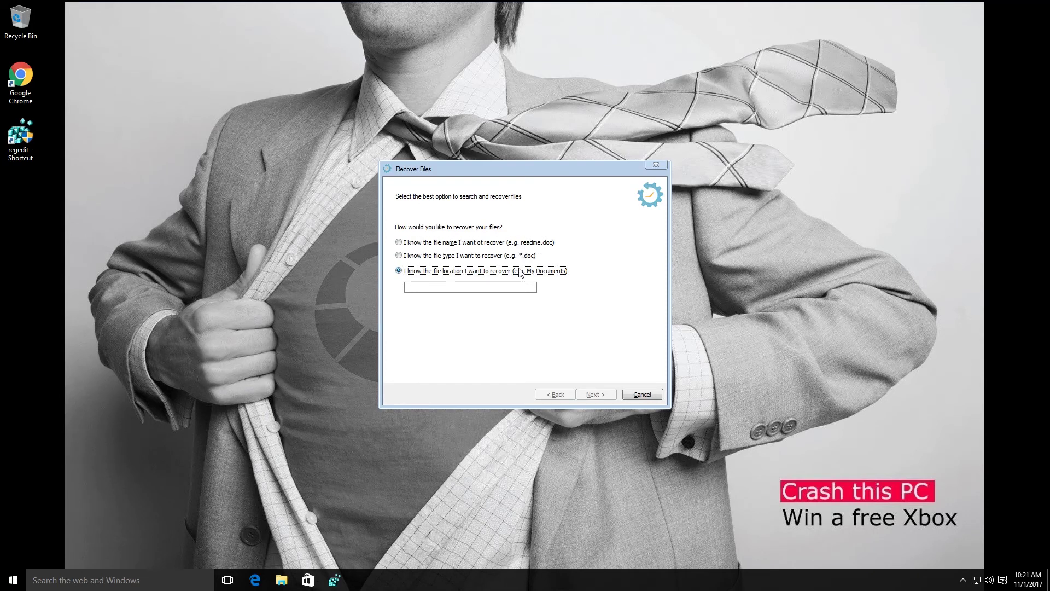
pyautogui.click(642, 394)
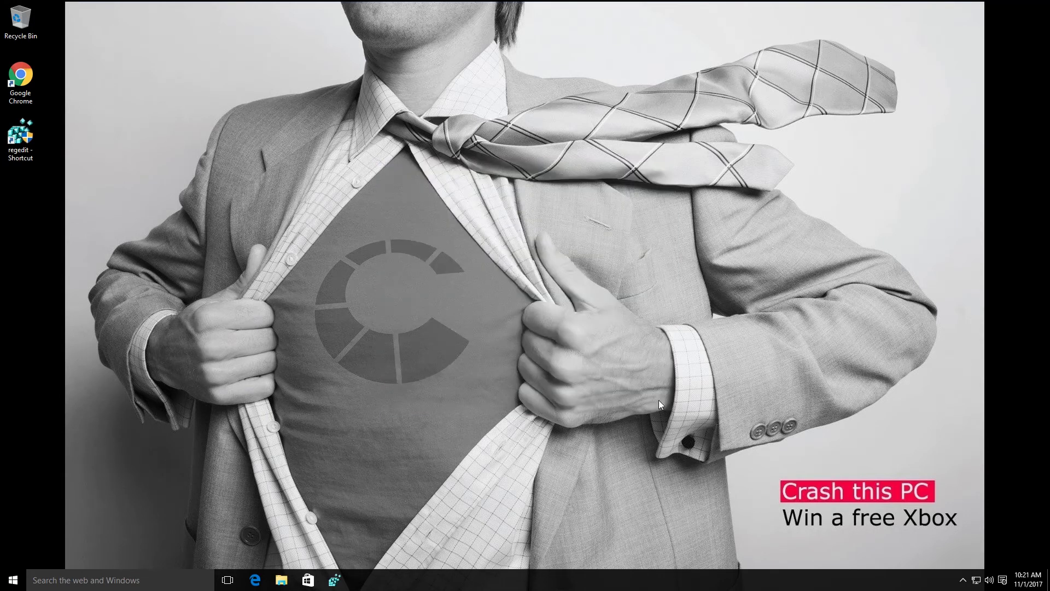
# Log on to RollBack Rx from the notification area tray icon with the password
pyautogui.click(962, 580)
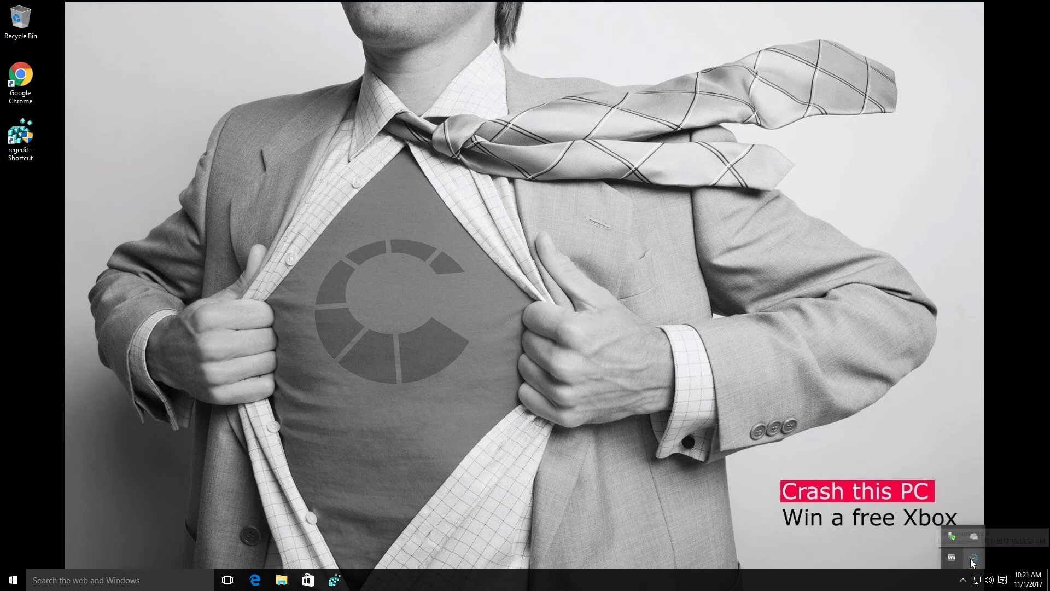
pyautogui.click(973, 558)
pyautogui.press('Tab')
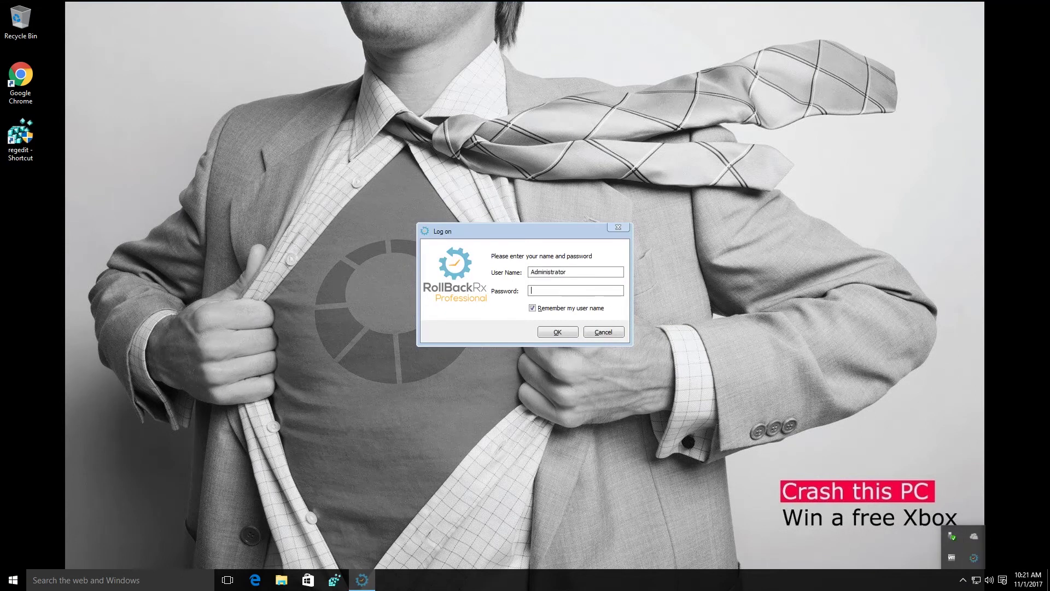
pyautogui.write('•••')
pyautogui.press('Return')
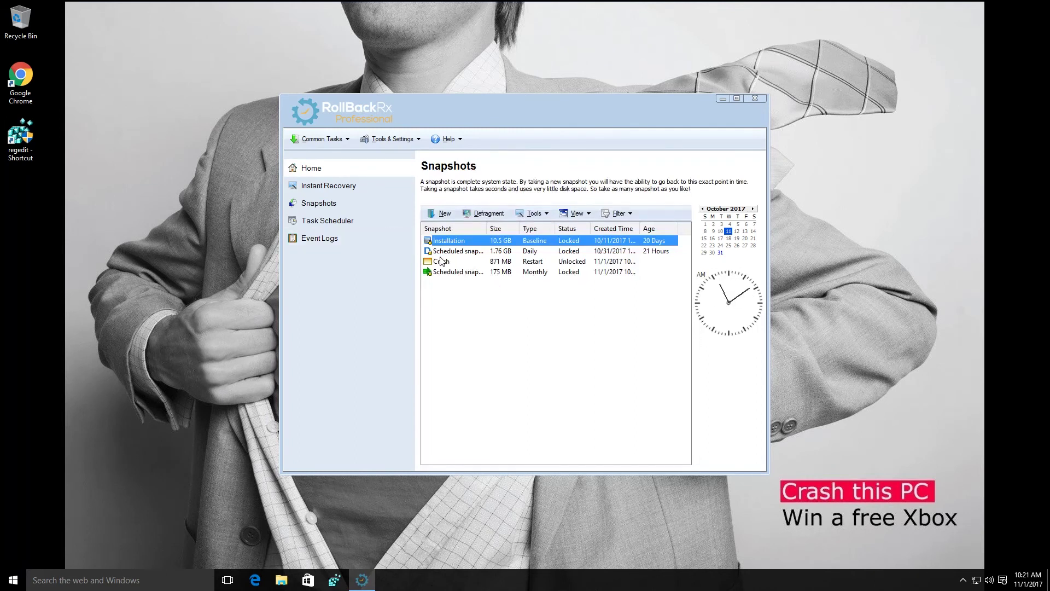
# Mount the Crash snapshot via Explore and open it as a virtual drive
pyautogui.click(444, 272)
pyautogui.click(440, 262)
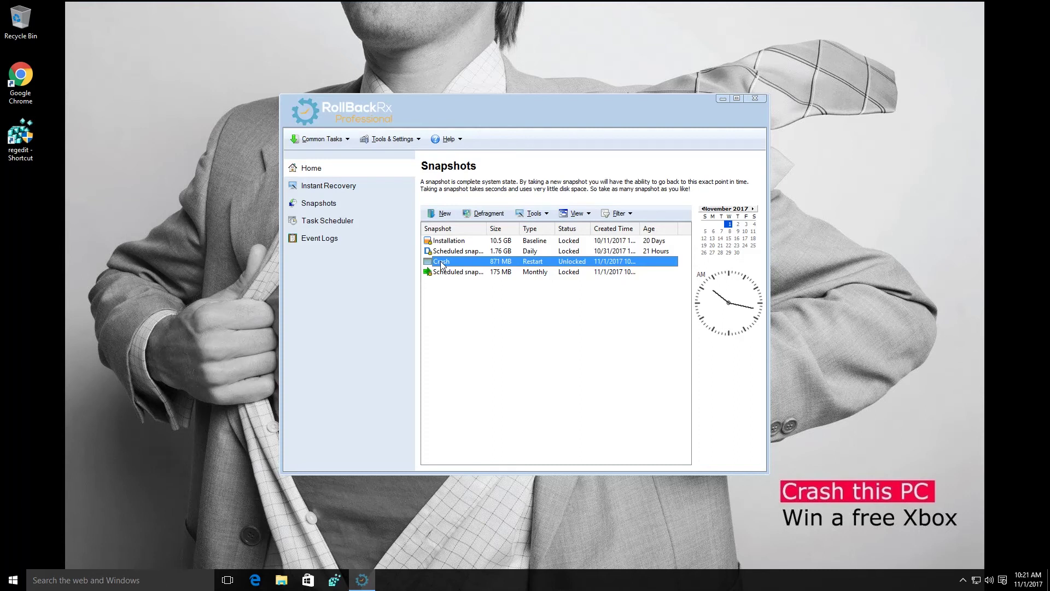
pyautogui.rightClick(442, 265)
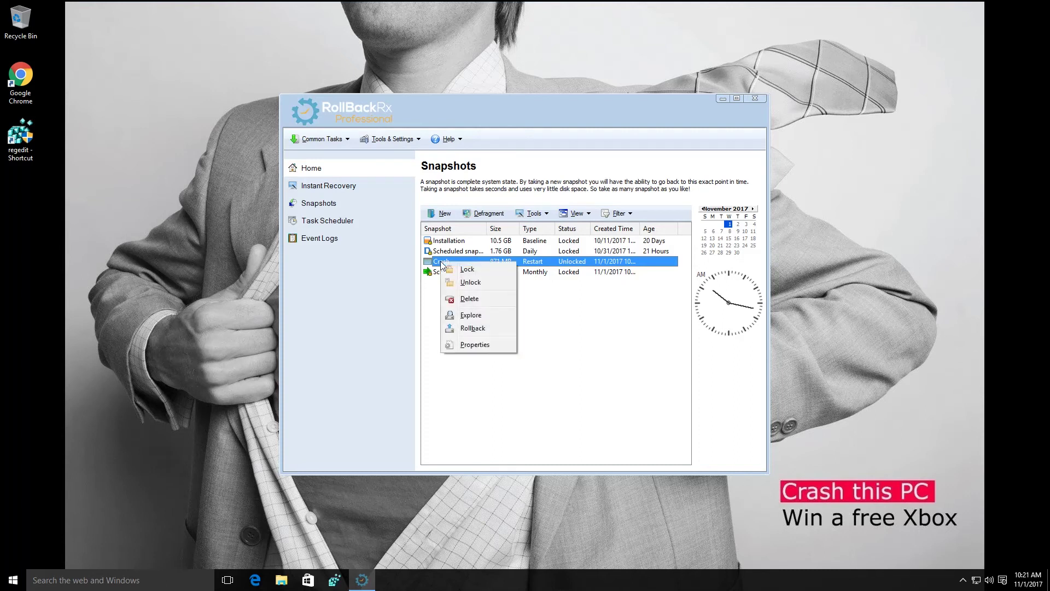
pyautogui.click(487, 315)
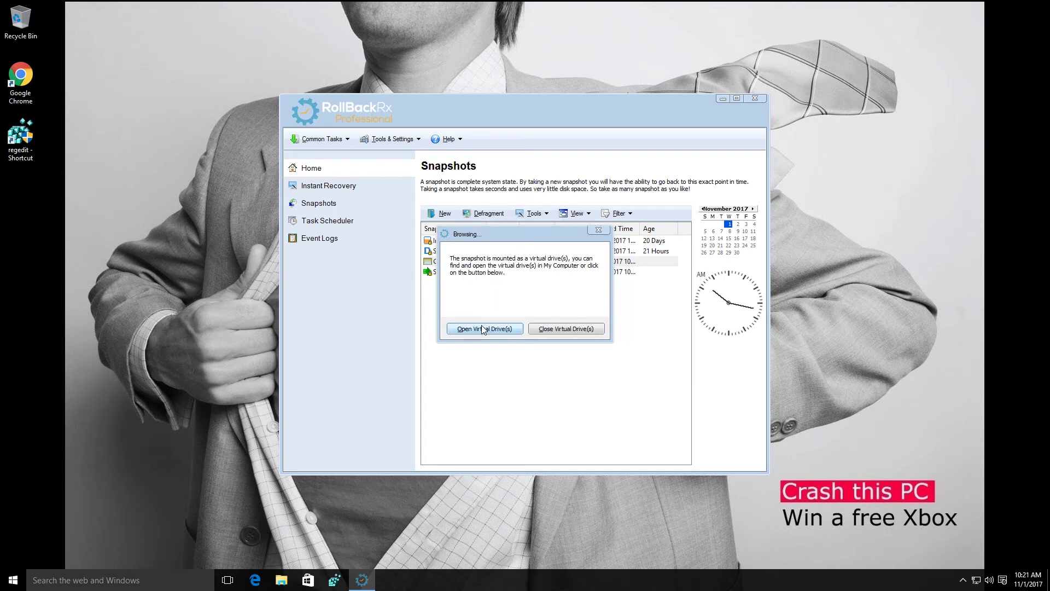
pyautogui.click(484, 329)
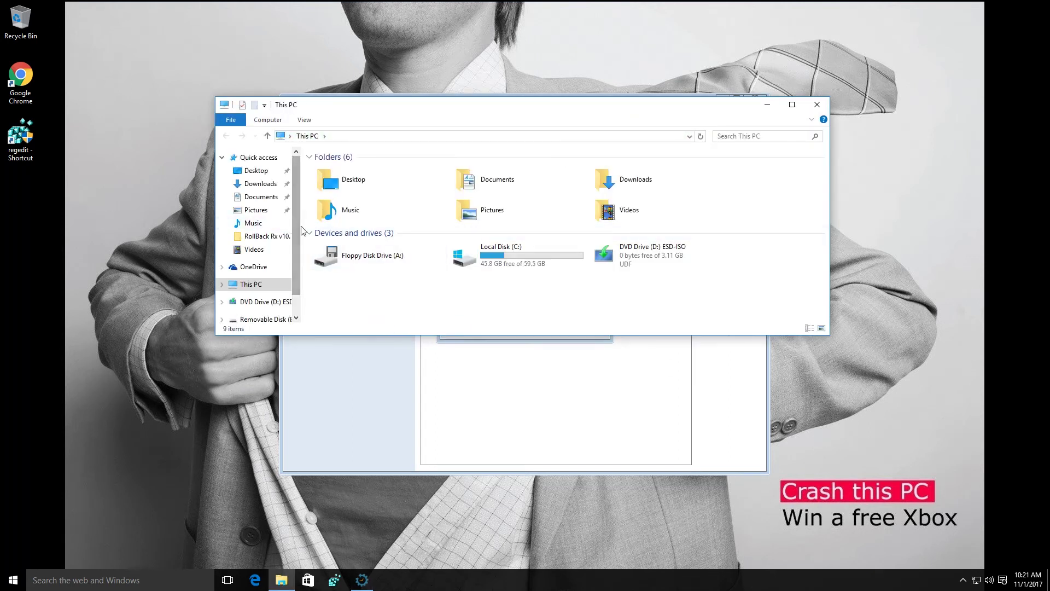
# Browse Removable Disk (E:) to the user's Desktop folder under Users
pyautogui.scroll(-1, 267, 284)
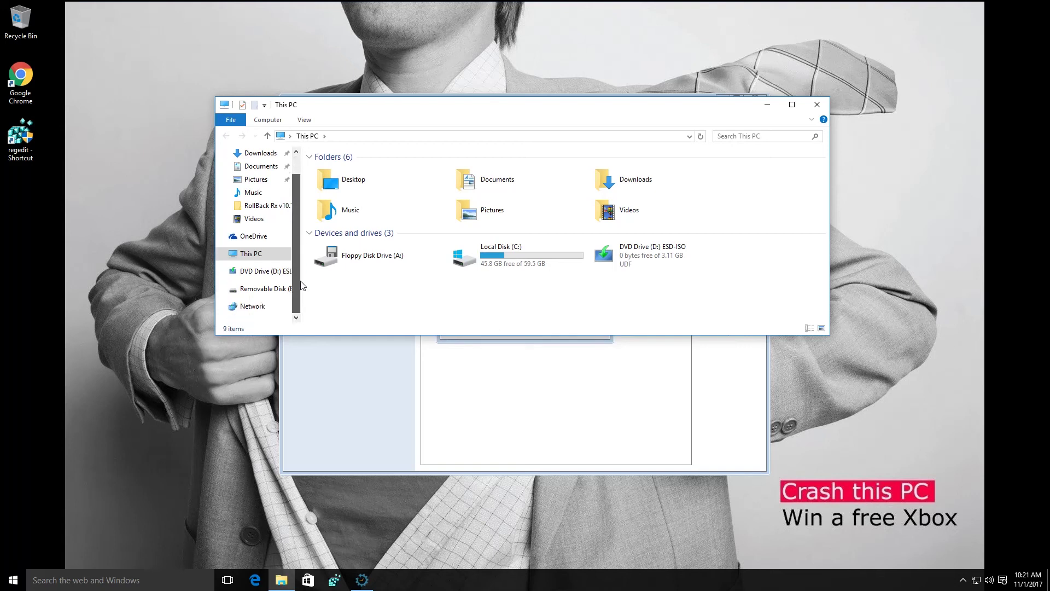
pyautogui.click(264, 294)
pyautogui.doubleClick(334, 206)
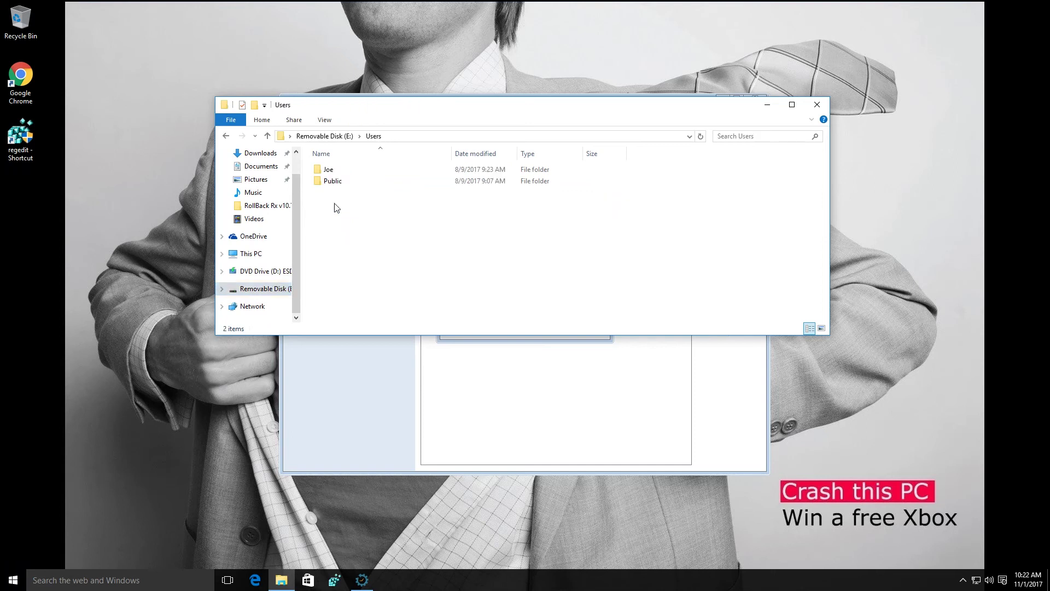
pyautogui.doubleClick(351, 170)
pyautogui.doubleClick(351, 181)
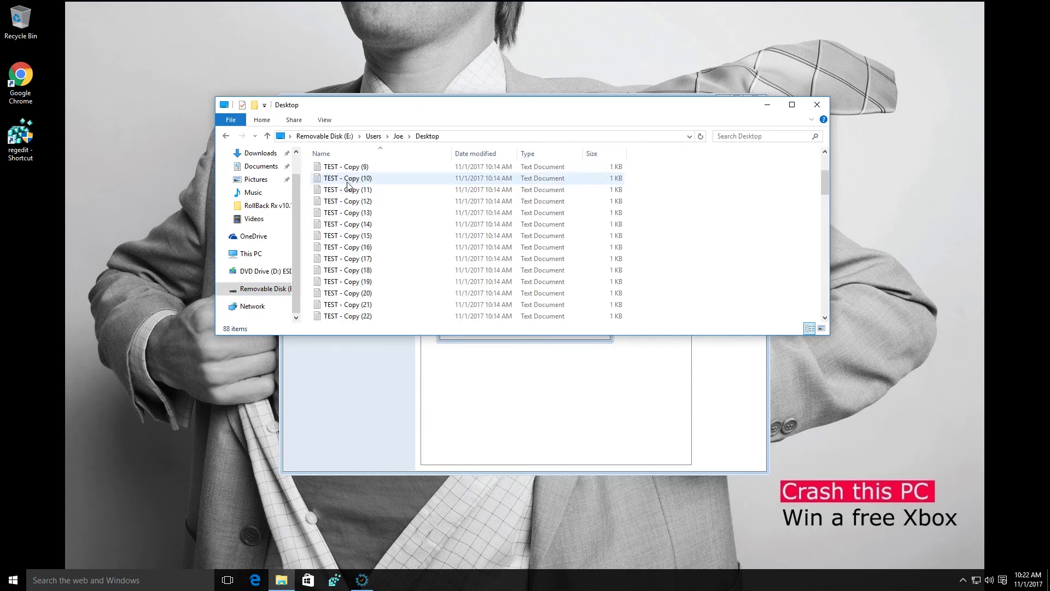
# Drag the TEST file from the snapshot onto the desktop and close Explorer
pyautogui.scroll(-20, 347, 186)
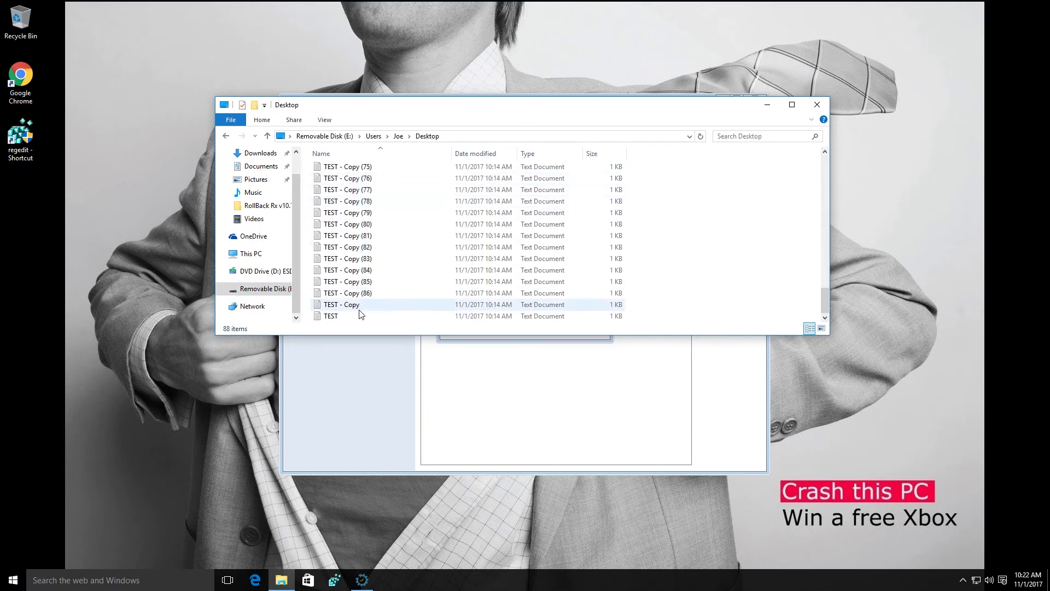
pyautogui.click(363, 316)
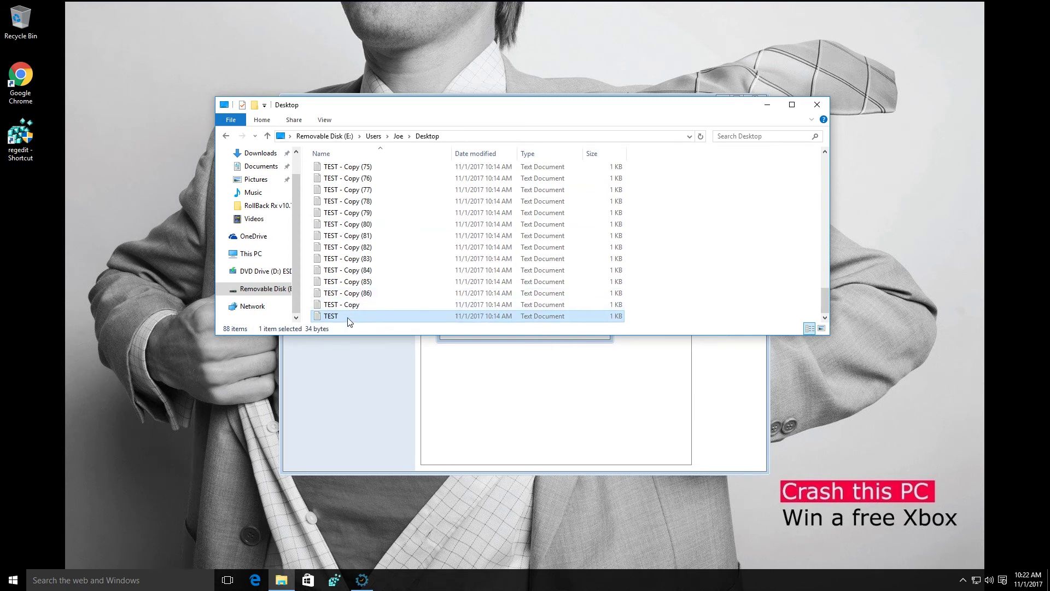
pyautogui.moveTo(348, 318); pyautogui.dragTo(14, 193)
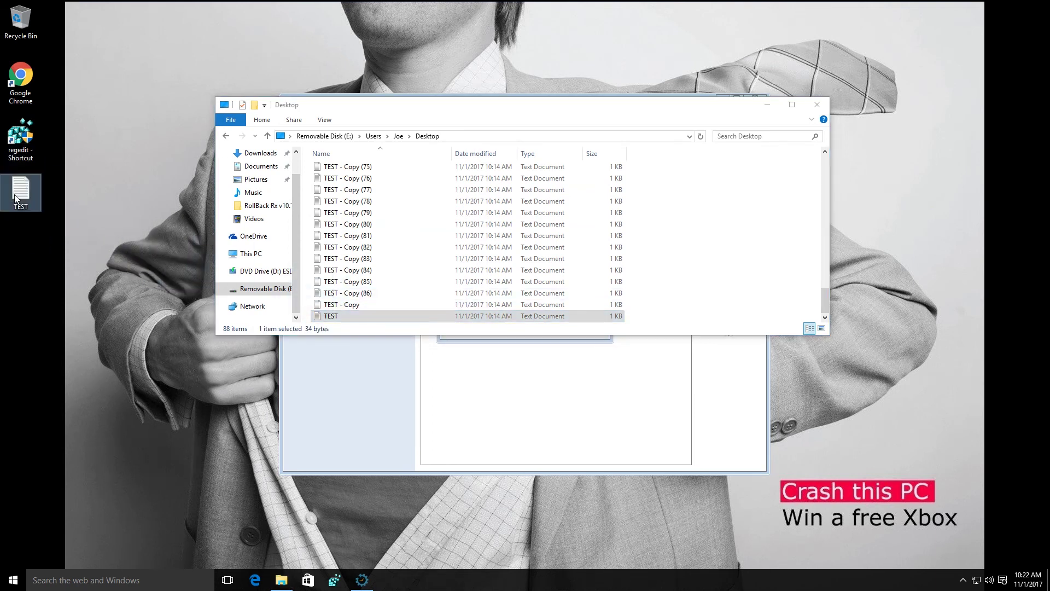
pyautogui.click(816, 105)
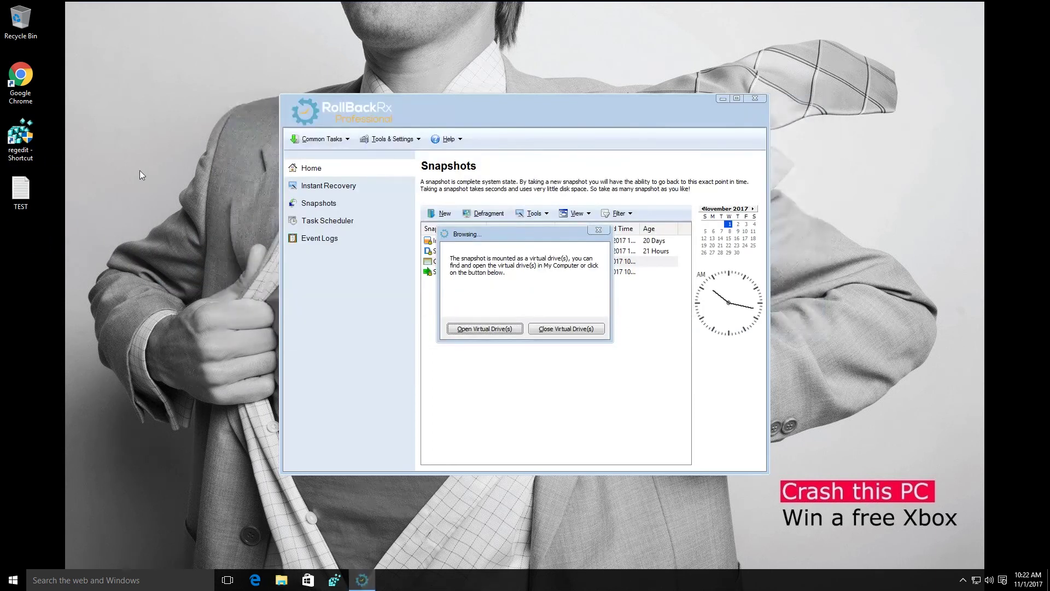
# Open the recovered TEST file in Notepad and check its line "Important document! Do not delete!"
pyautogui.doubleClick(32, 186)
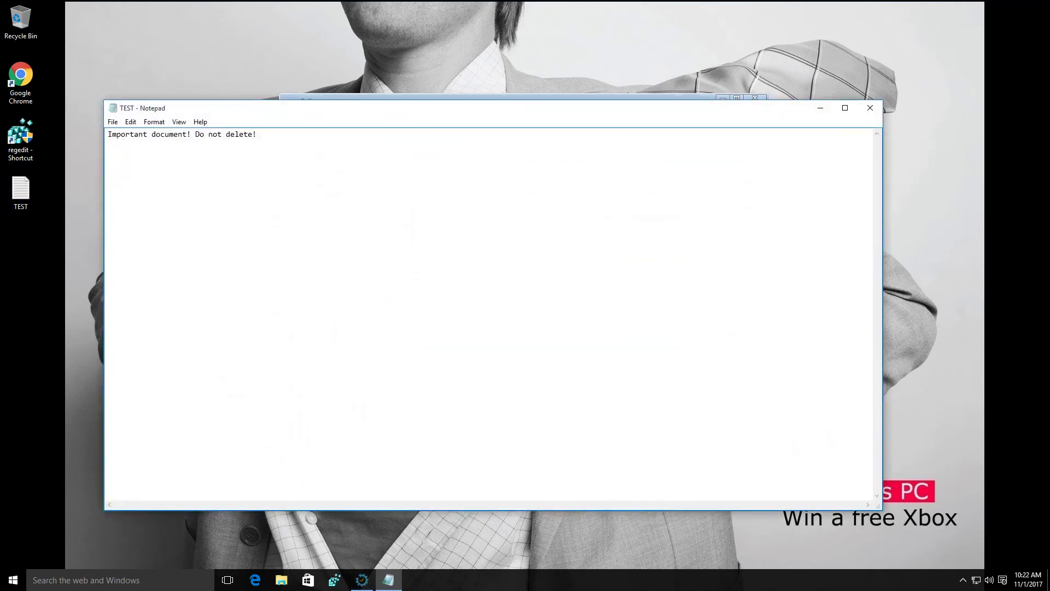
pyautogui.doubleClick(241, 134)
pyautogui.moveTo(256, 134); pyautogui.dragTo(107, 136)
pyautogui.click(177, 134)
# Close the recovered TEST file, unmount the Crash snapshot's virtual drive, and exit RollBack Rx
pyautogui.click(870, 109)
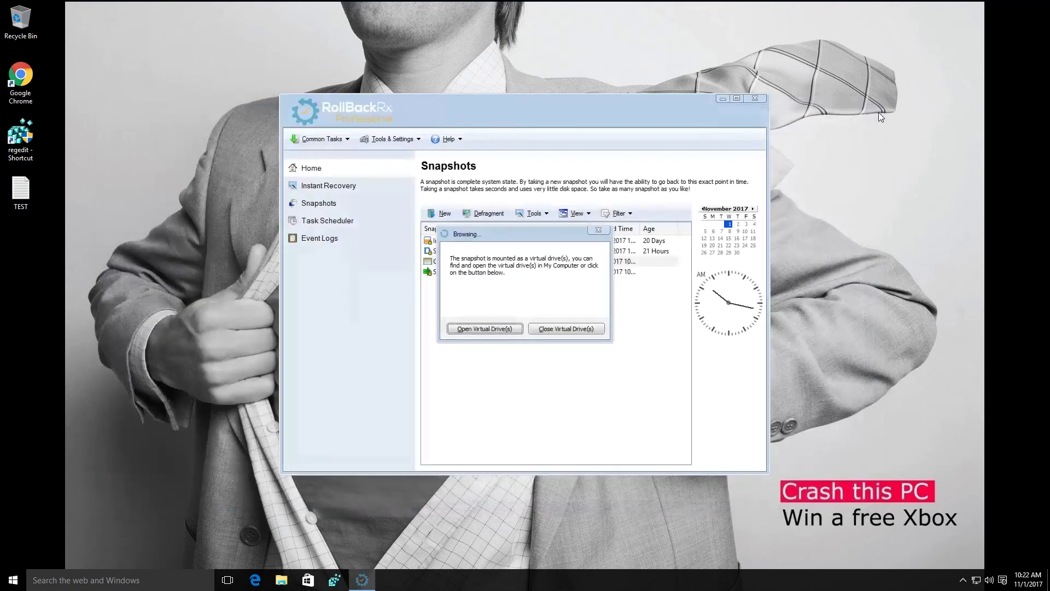
pyautogui.click(545, 330)
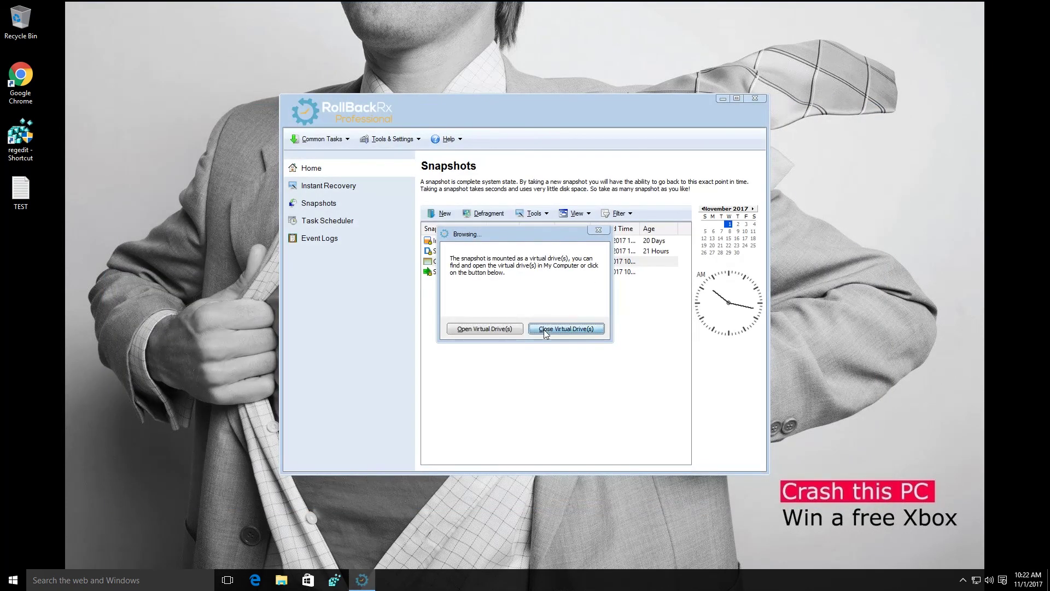
pyautogui.click(754, 98)
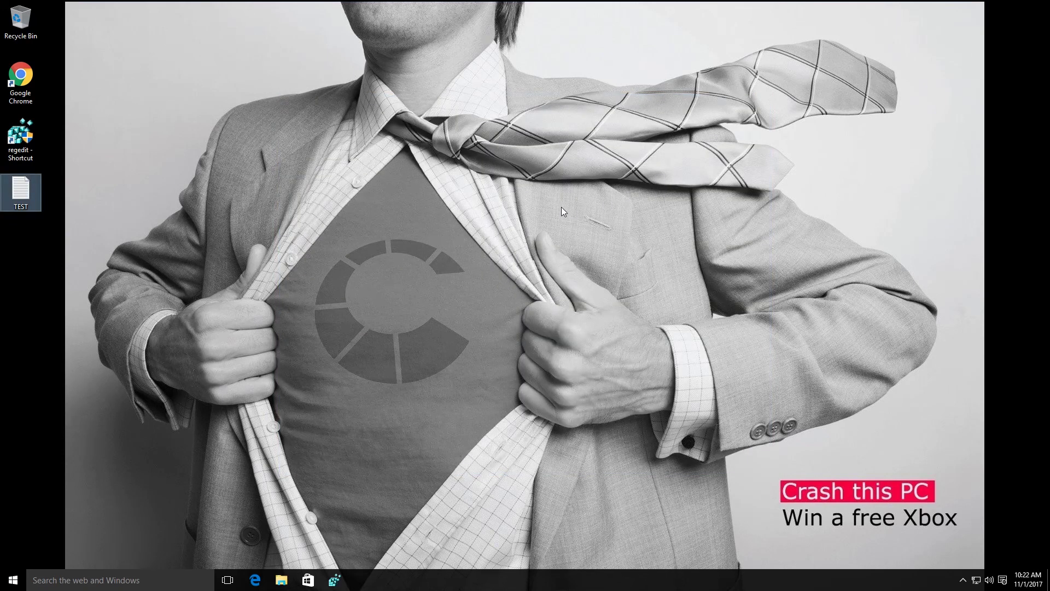